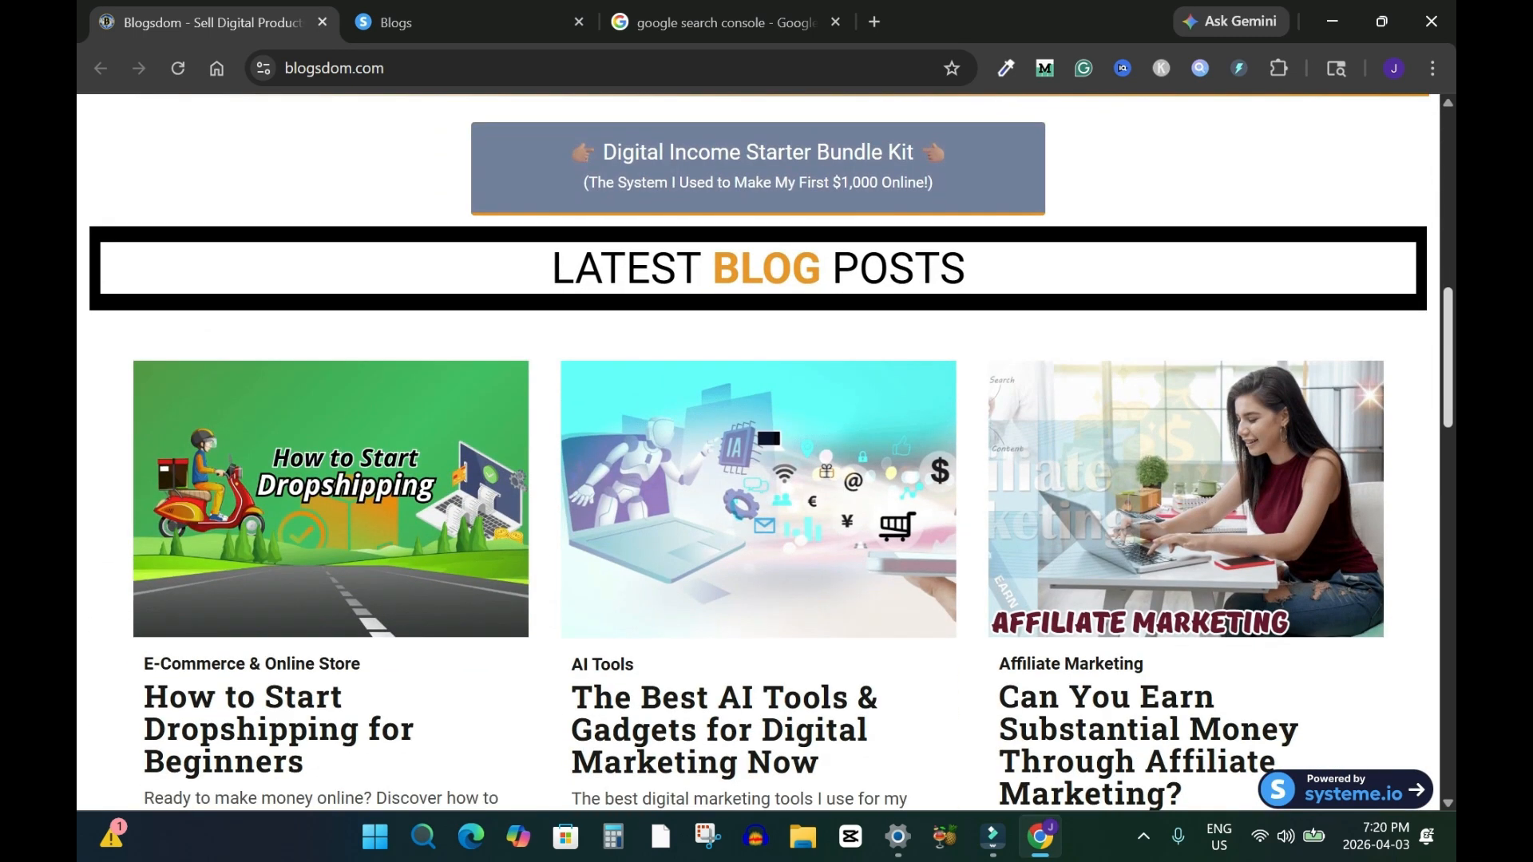
Scroll through the blog homepage to review its latest posts section
{"action": "scroll", "coordinate": [766, 453], "scroll_direction": "down", "scroll_amount": 5}
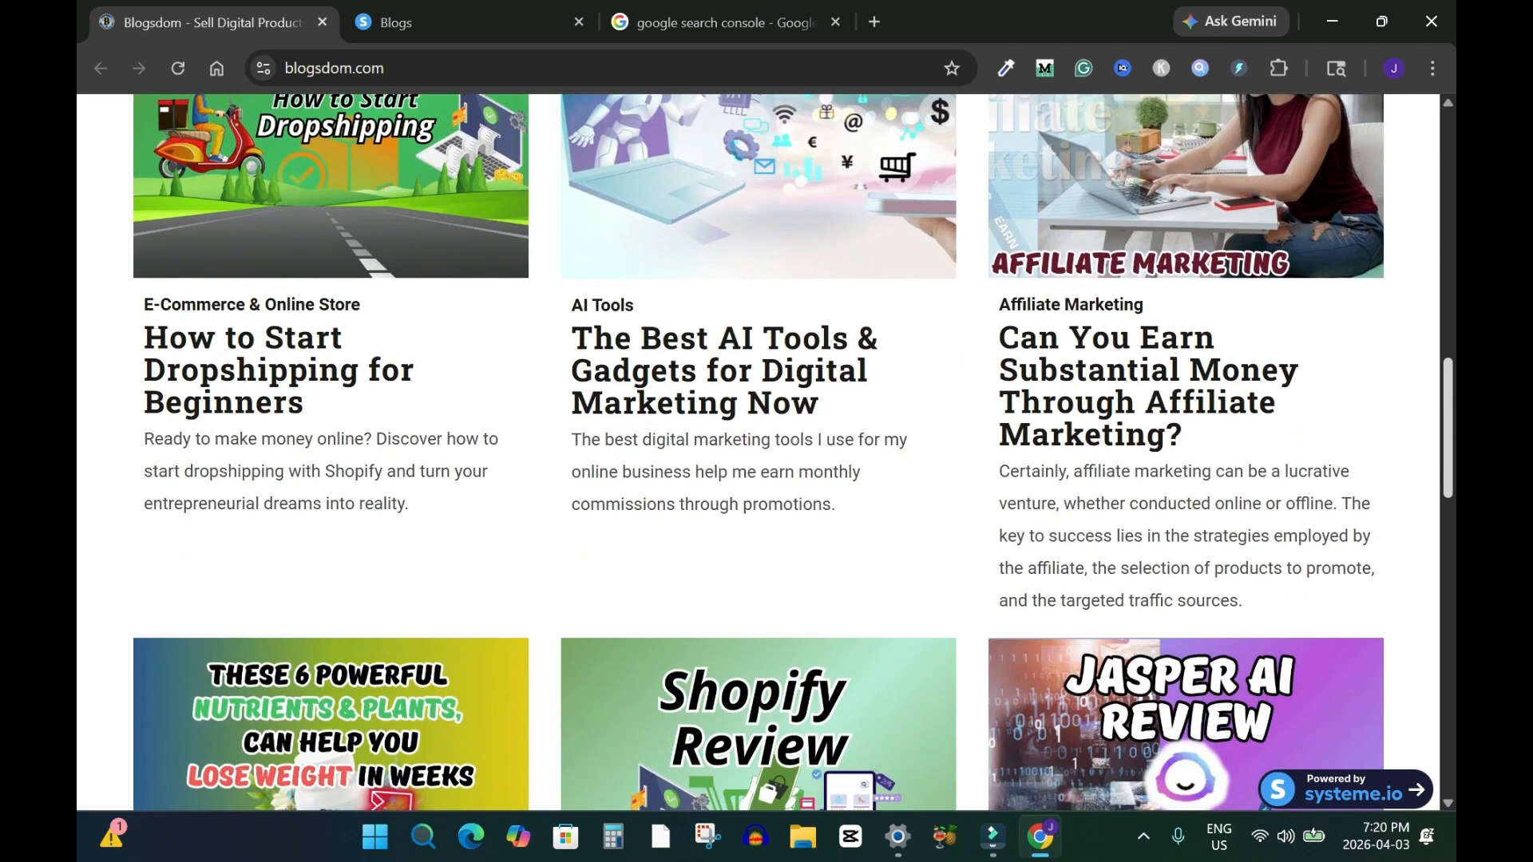
{"action": "scroll", "coordinate": [766, 453], "scroll_direction": "down", "scroll_amount": 1}
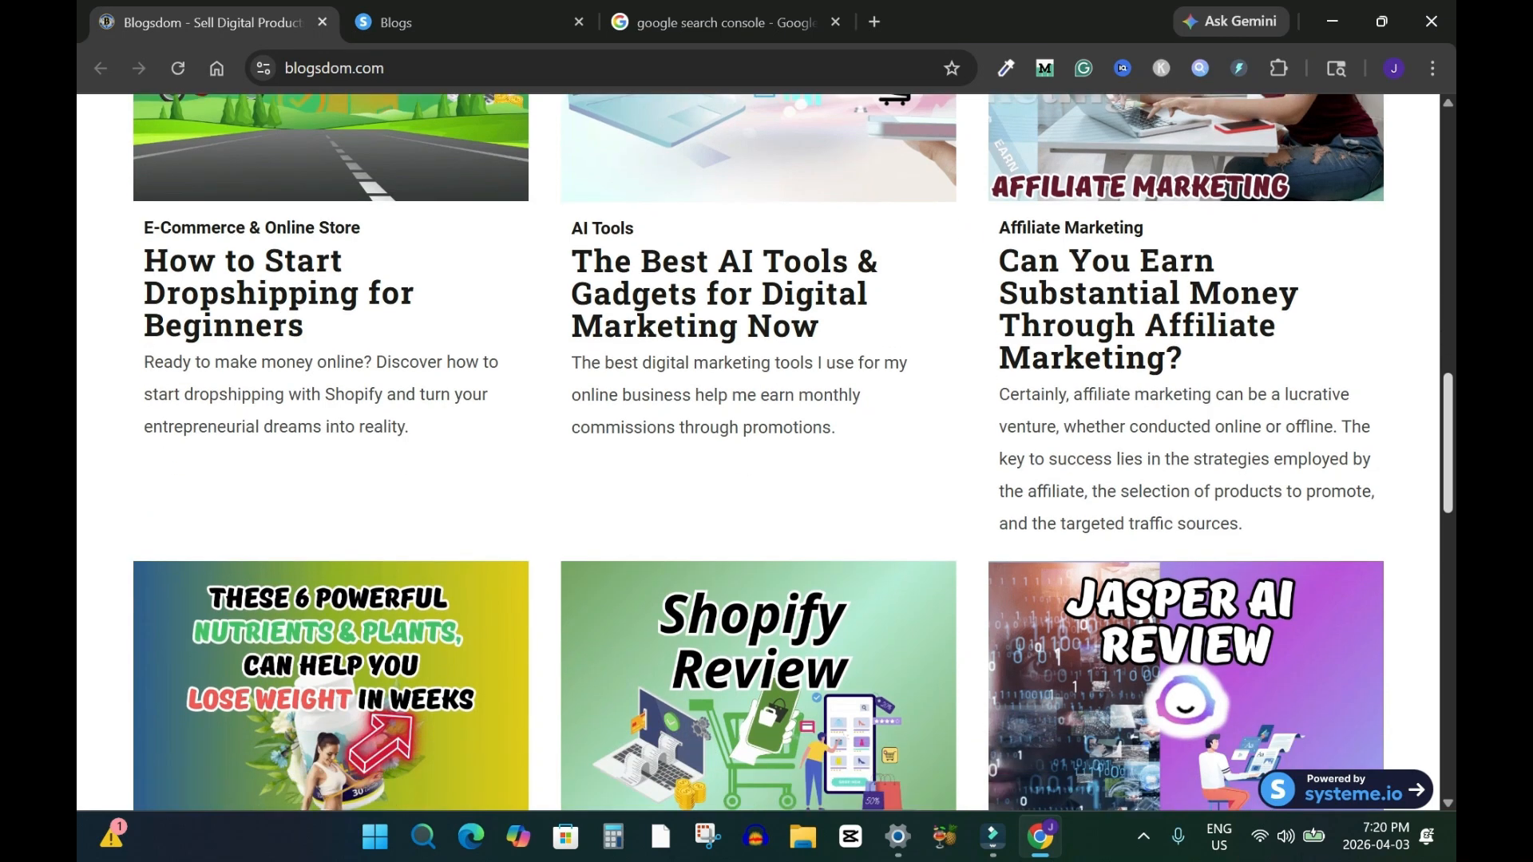
{"action": "scroll", "coordinate": [767, 453], "scroll_direction": "down", "scroll_amount": 8}
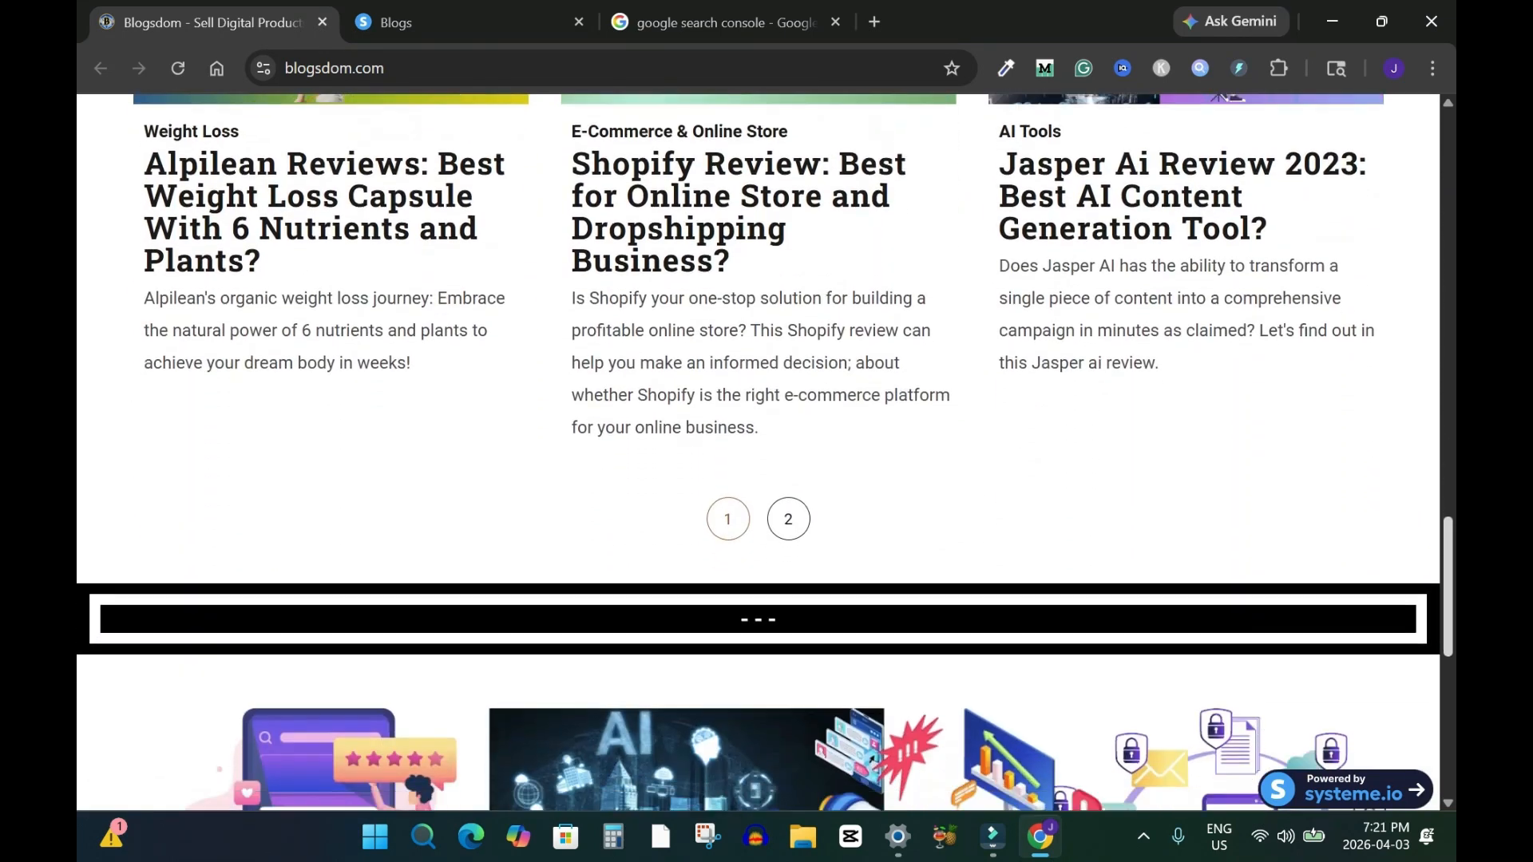
{"action": "scroll", "coordinate": [767, 453], "scroll_direction": "up", "scroll_amount": 20}
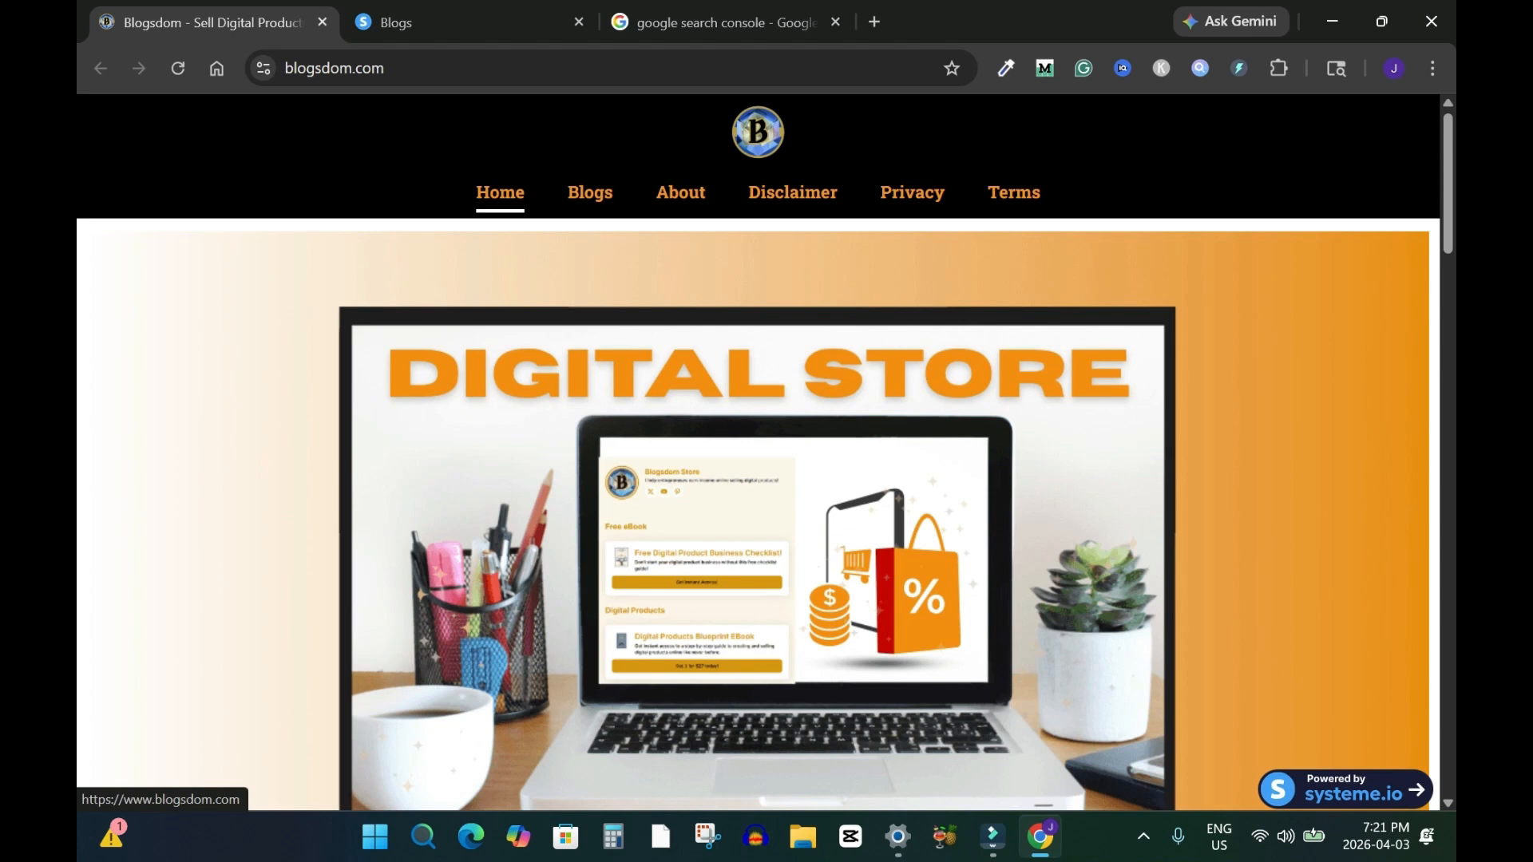
Open Google Search Console from the search results and start setting it up
{"action": "left_click", "coordinate": [724, 22]}
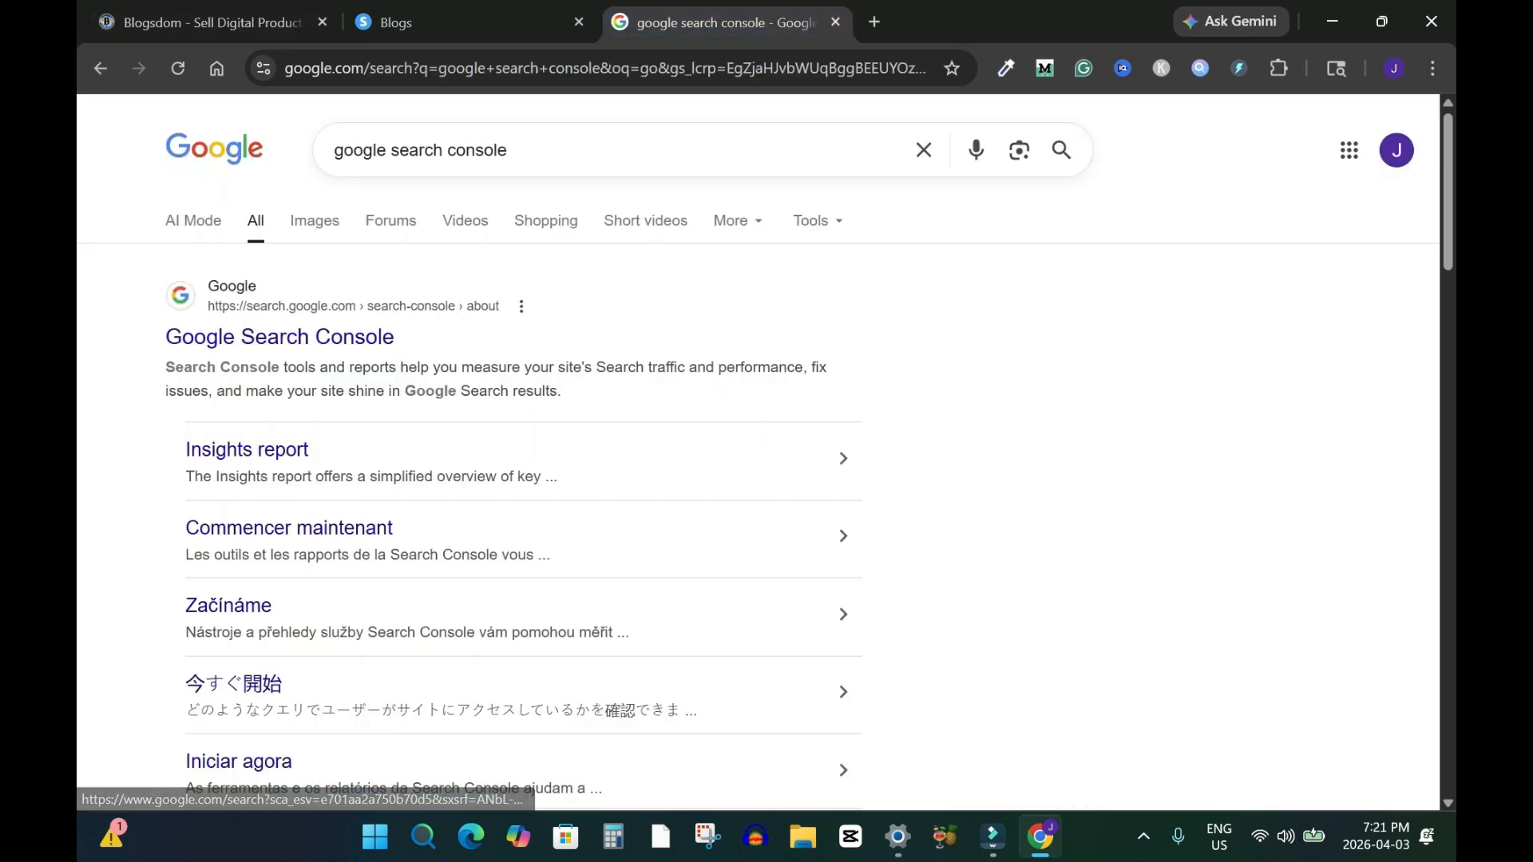
{"action": "left_click", "coordinate": [279, 337]}
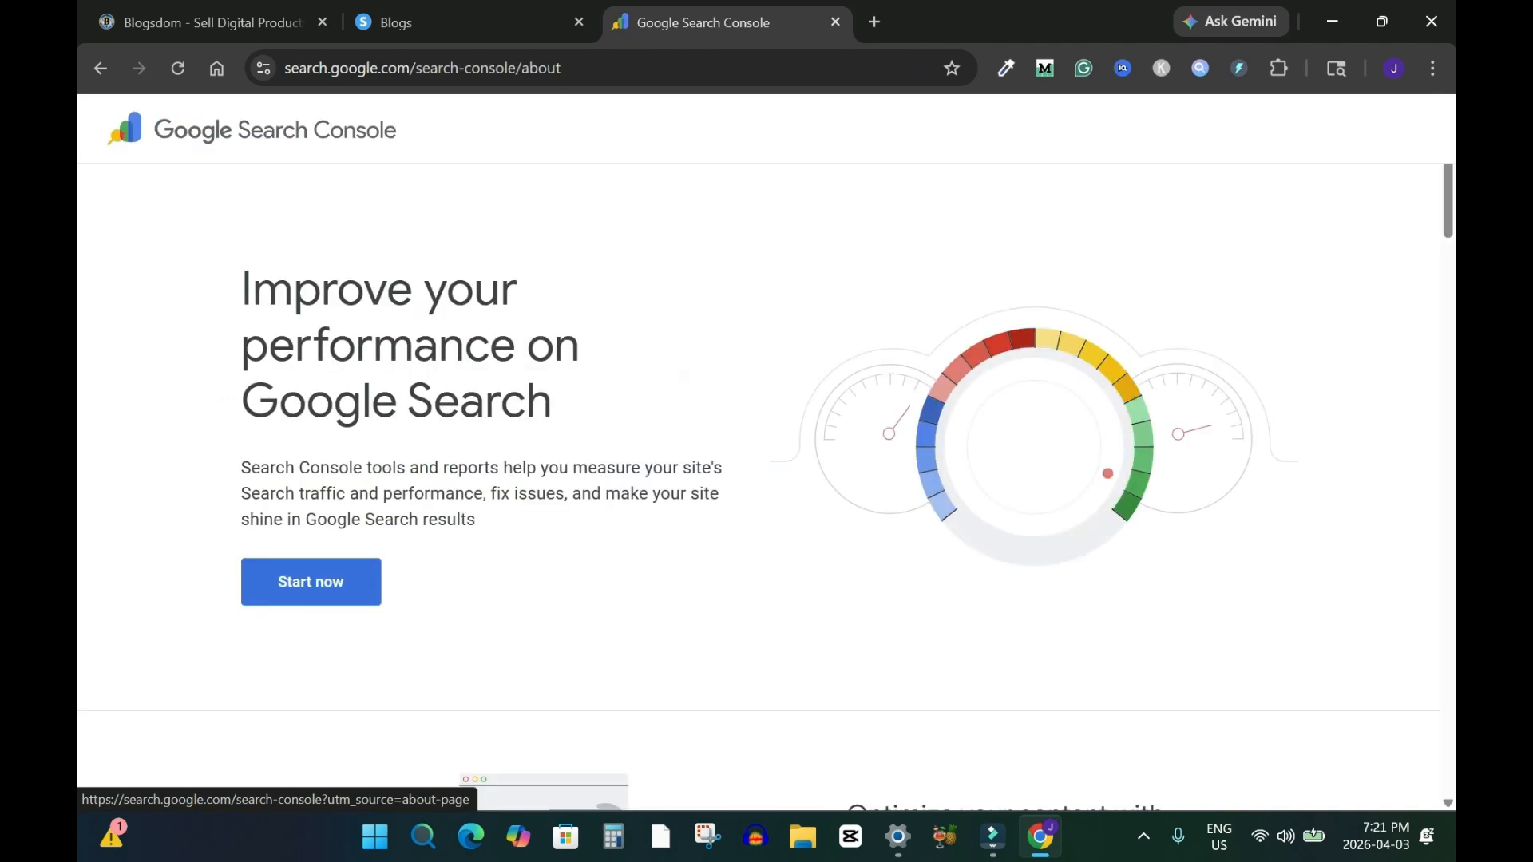
{"action": "left_click", "coordinate": [311, 581]}
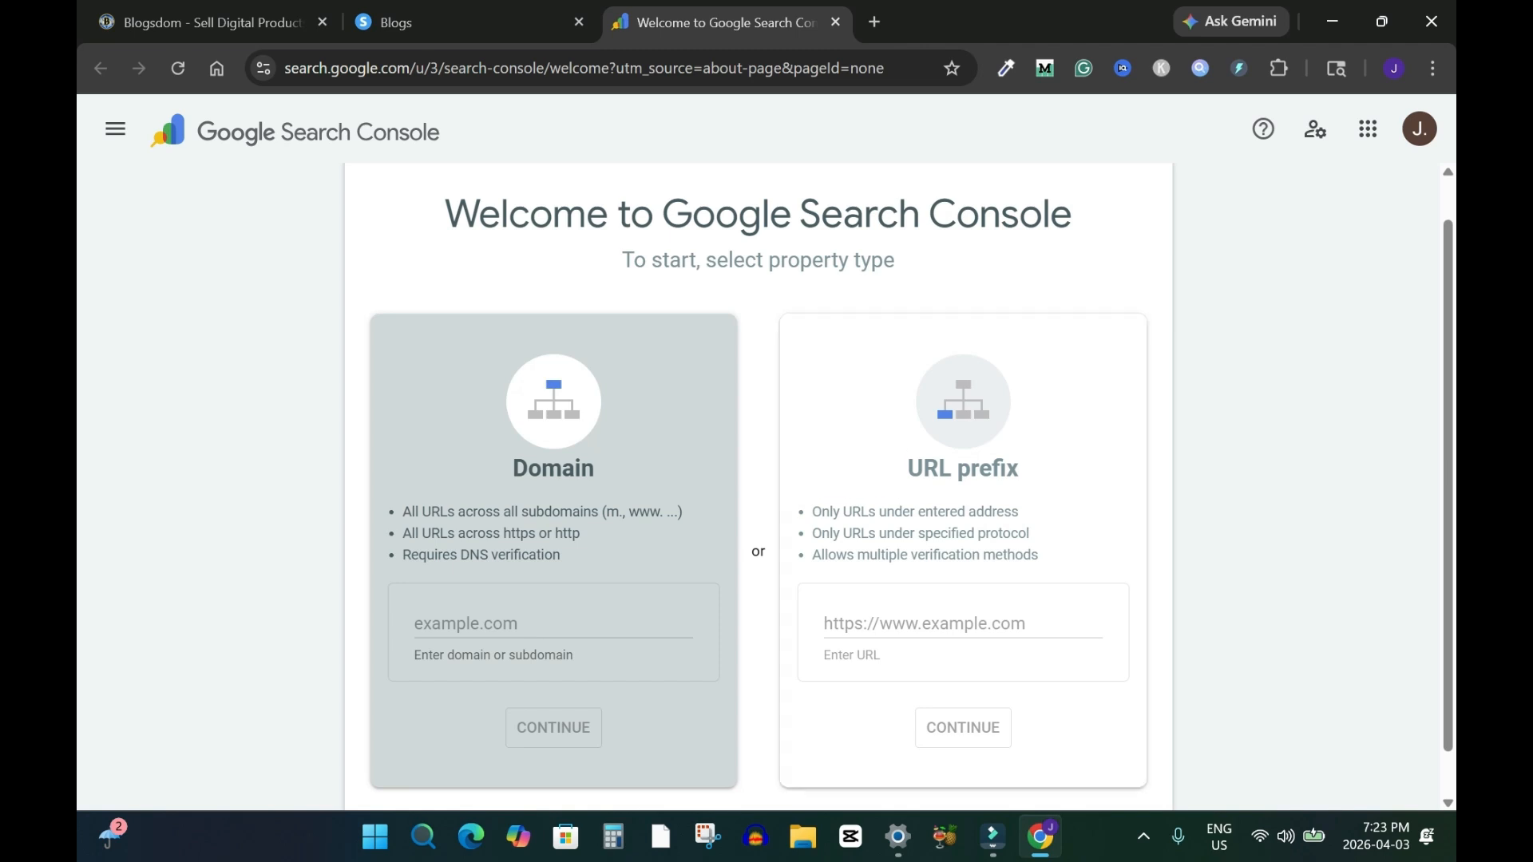
Choose the URL prefix property type
{"action": "left_click_drag", "start_coordinate": [757, 551], "coordinate": [1038, 556]}
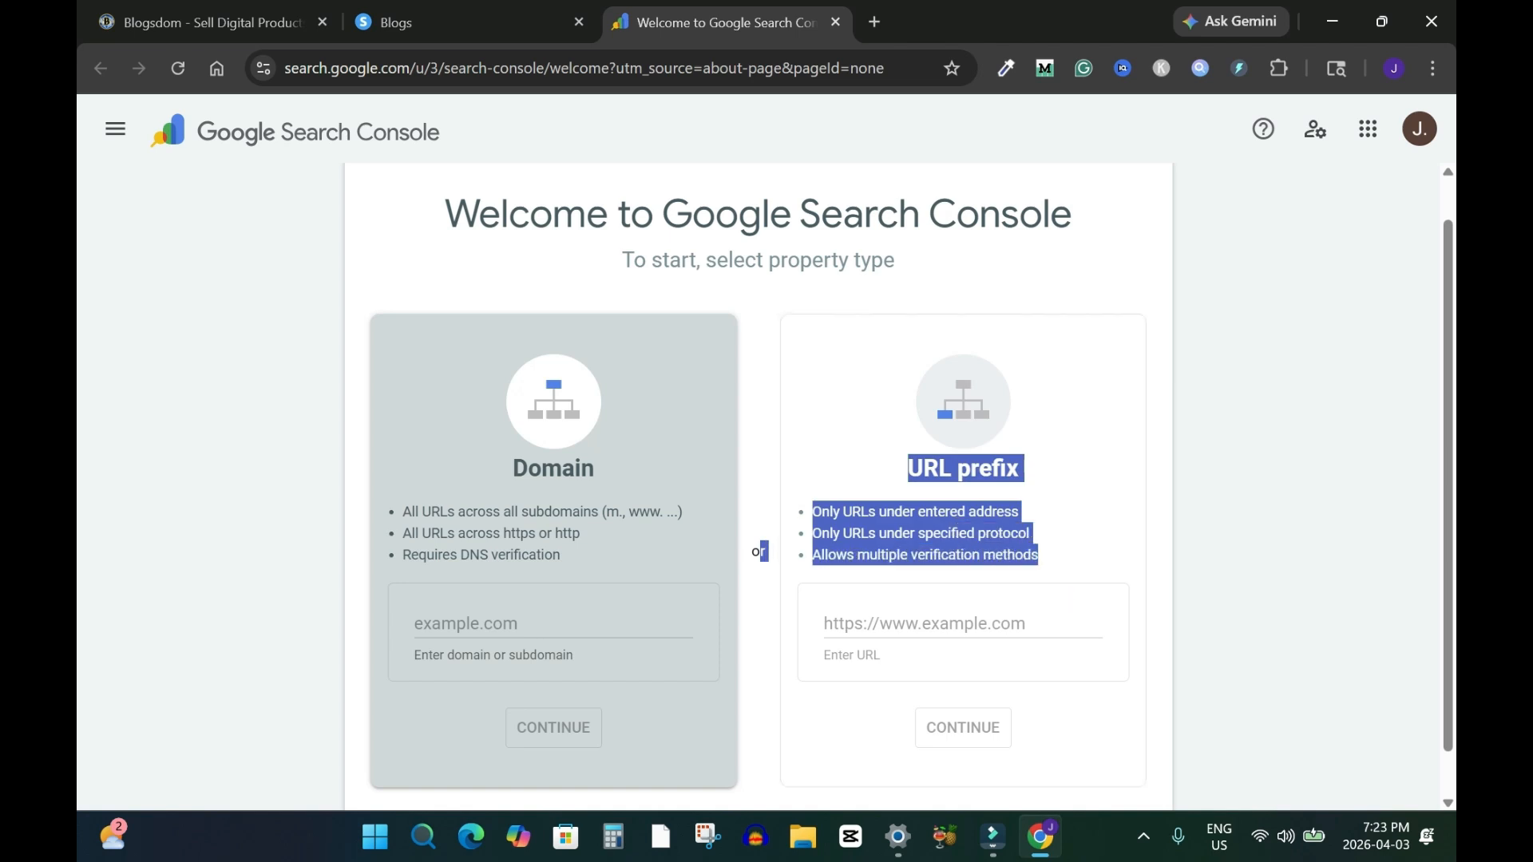
{"action": "left_click", "coordinate": [1221, 583]}
{"action": "left_click", "coordinate": [1069, 575]}
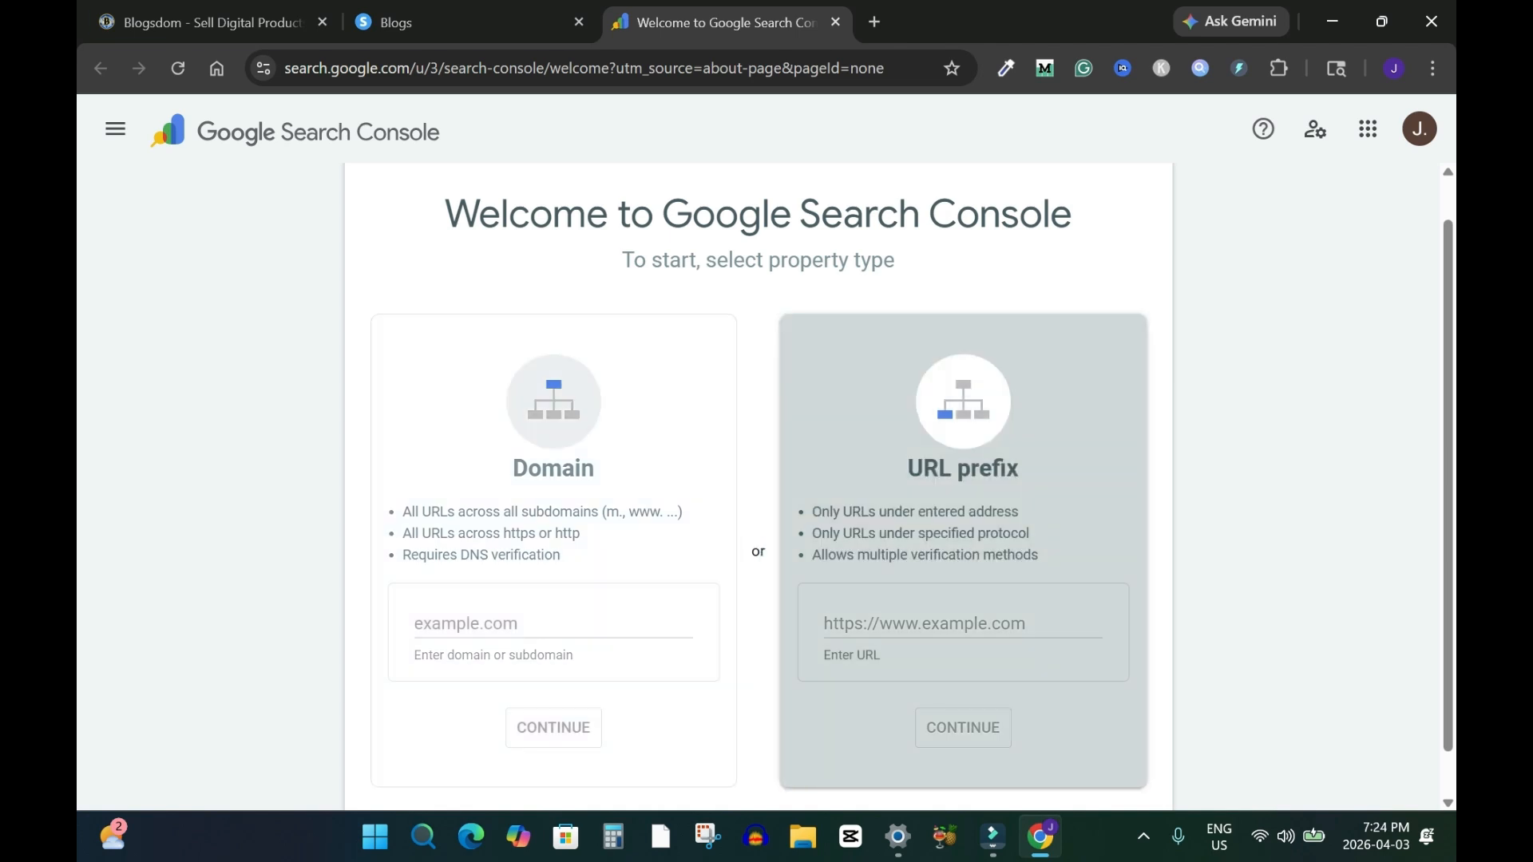
{"action": "left_click", "coordinate": [214, 22]}
{"action": "left_click", "coordinate": [423, 68]}
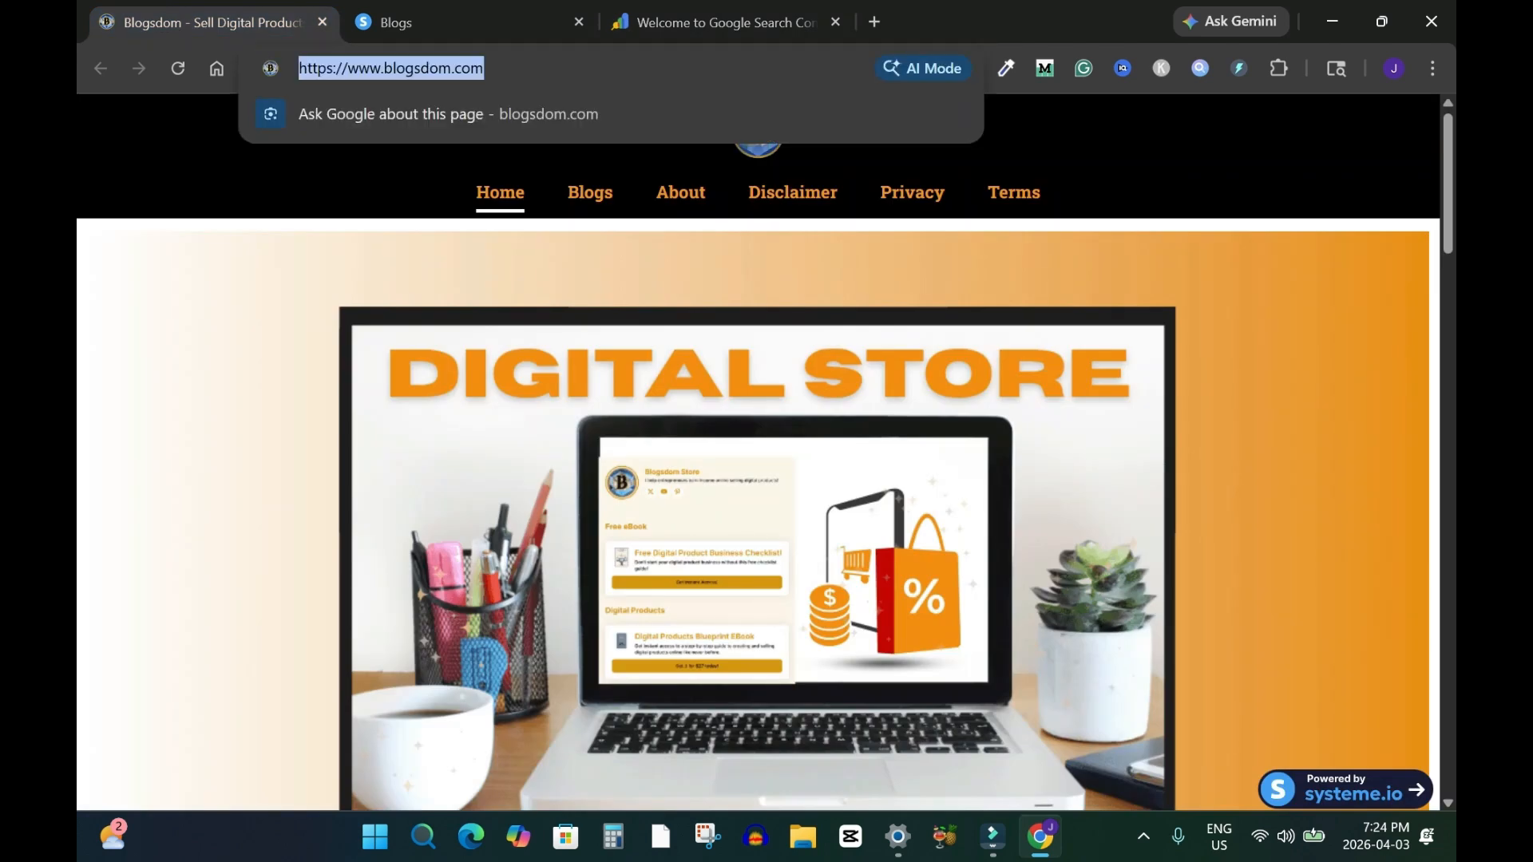
{"action": "right_click", "coordinate": [413, 68]}
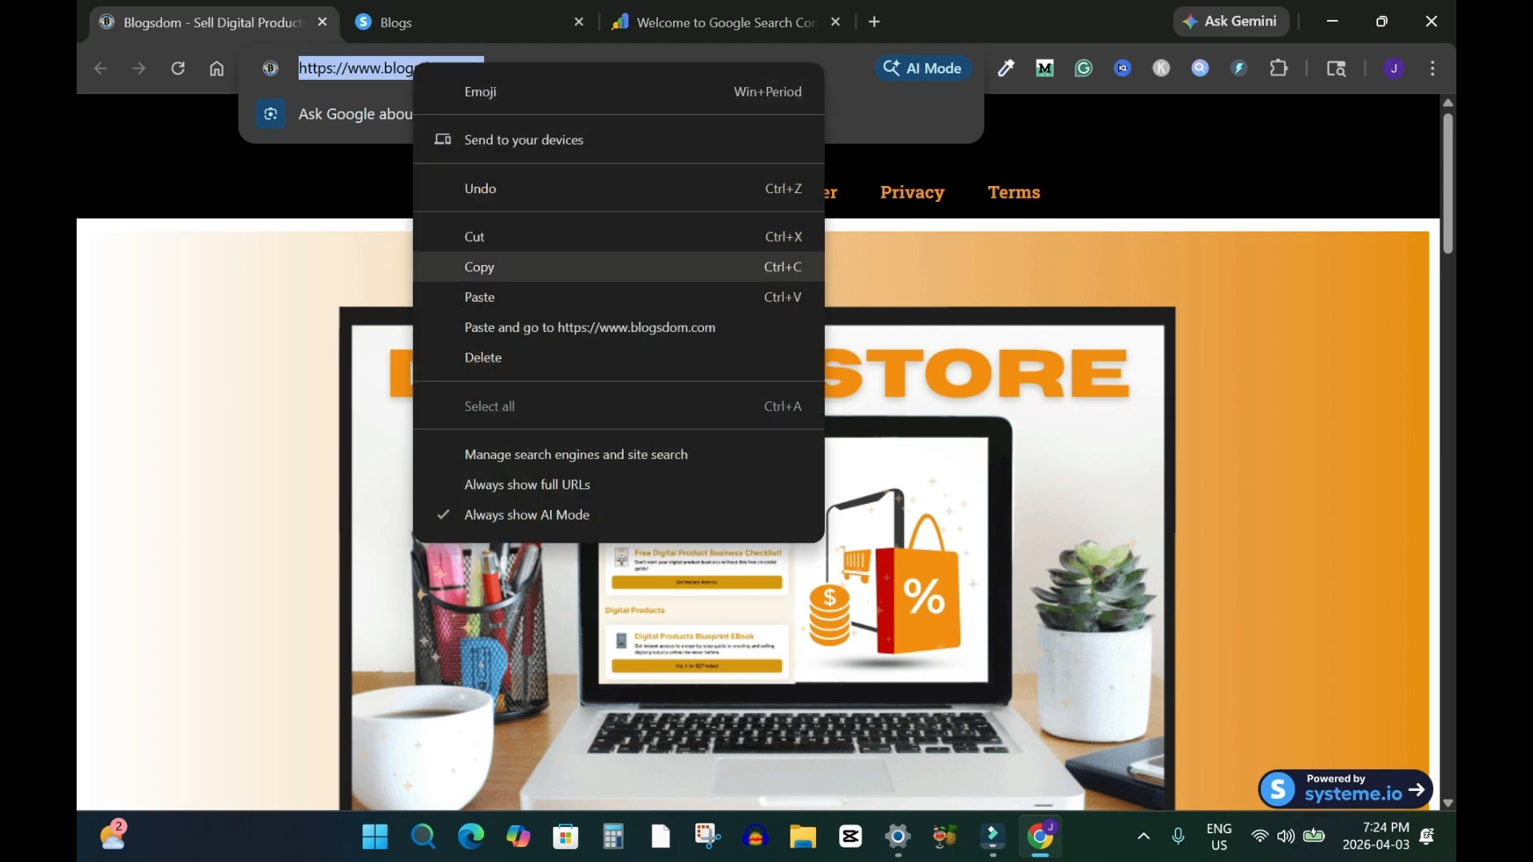
{"action": "left_click", "coordinate": [479, 266]}
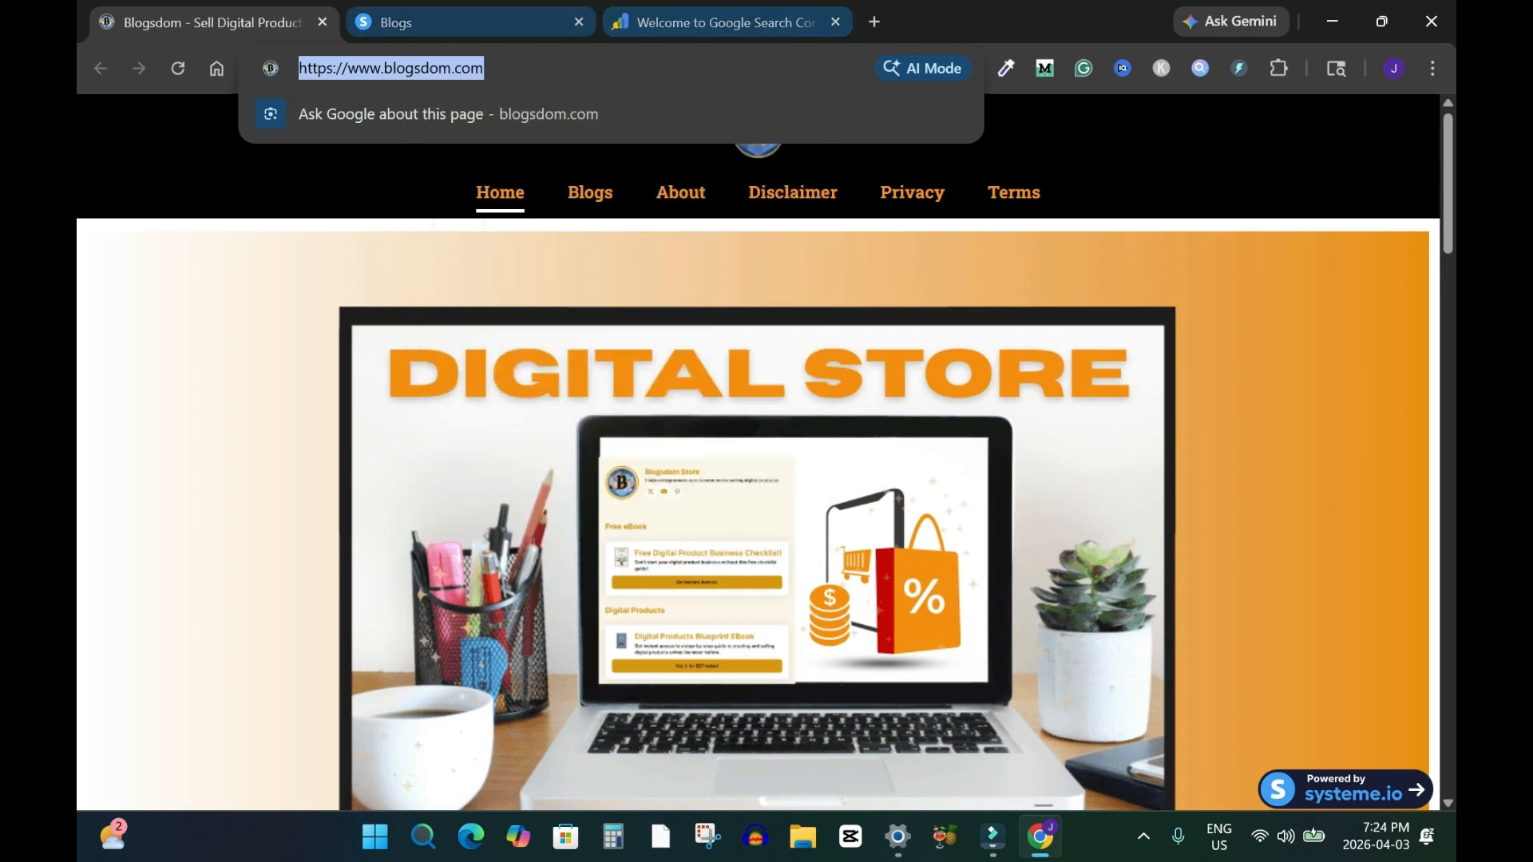
Paste the blog address into the URL prefix field and remove the trailing slash
{"action": "left_click", "coordinate": [715, 22]}
{"action": "key", "text": "ctrl+v"}
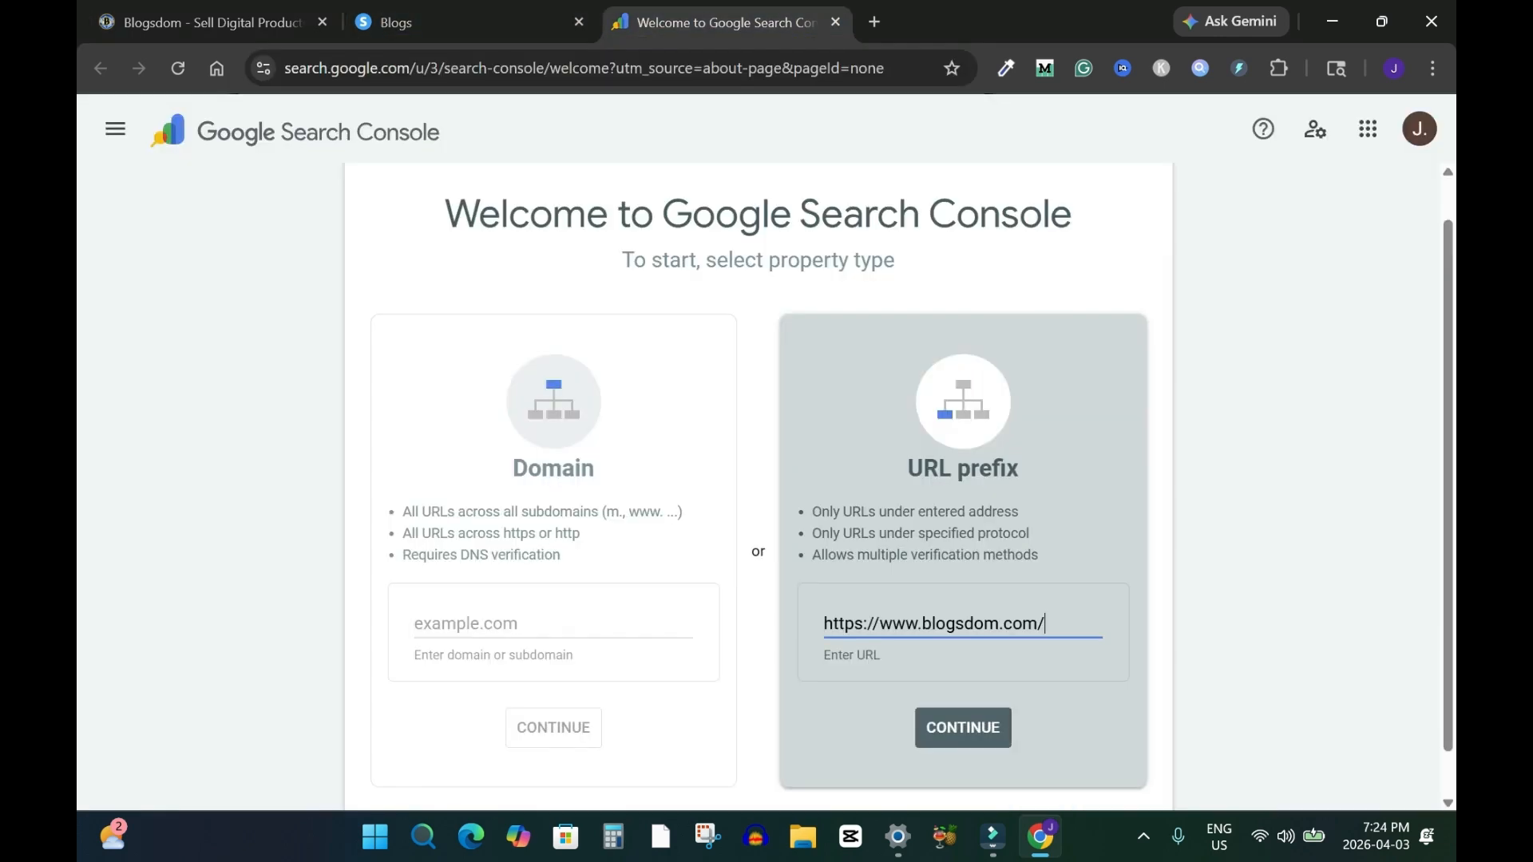
{"action": "key", "text": "BackSpace"}
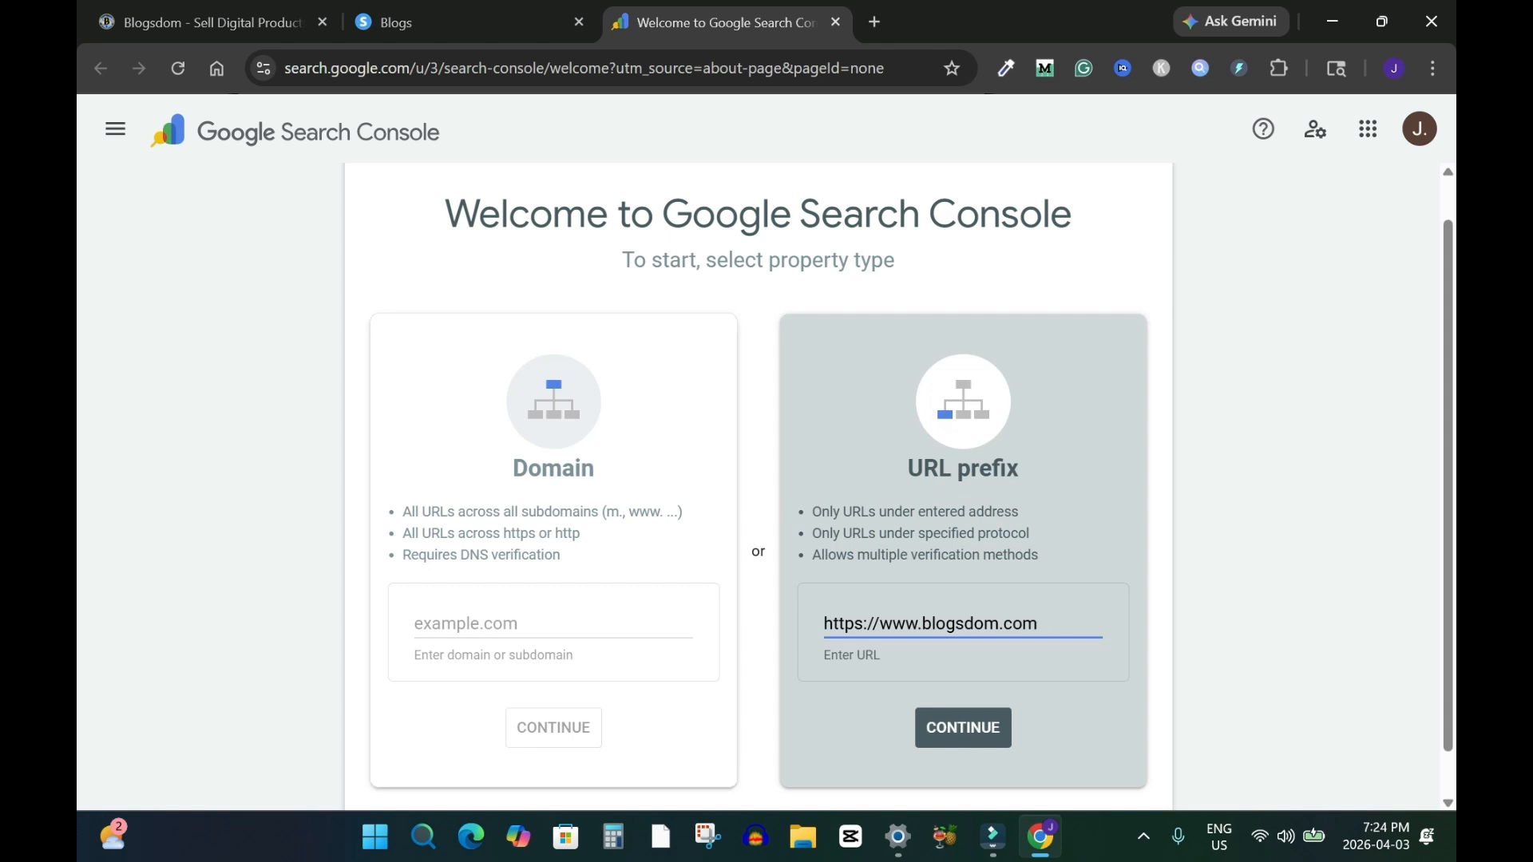
{"action": "left_click_drag", "start_coordinate": [401, 508], "coordinate": [590, 629]}
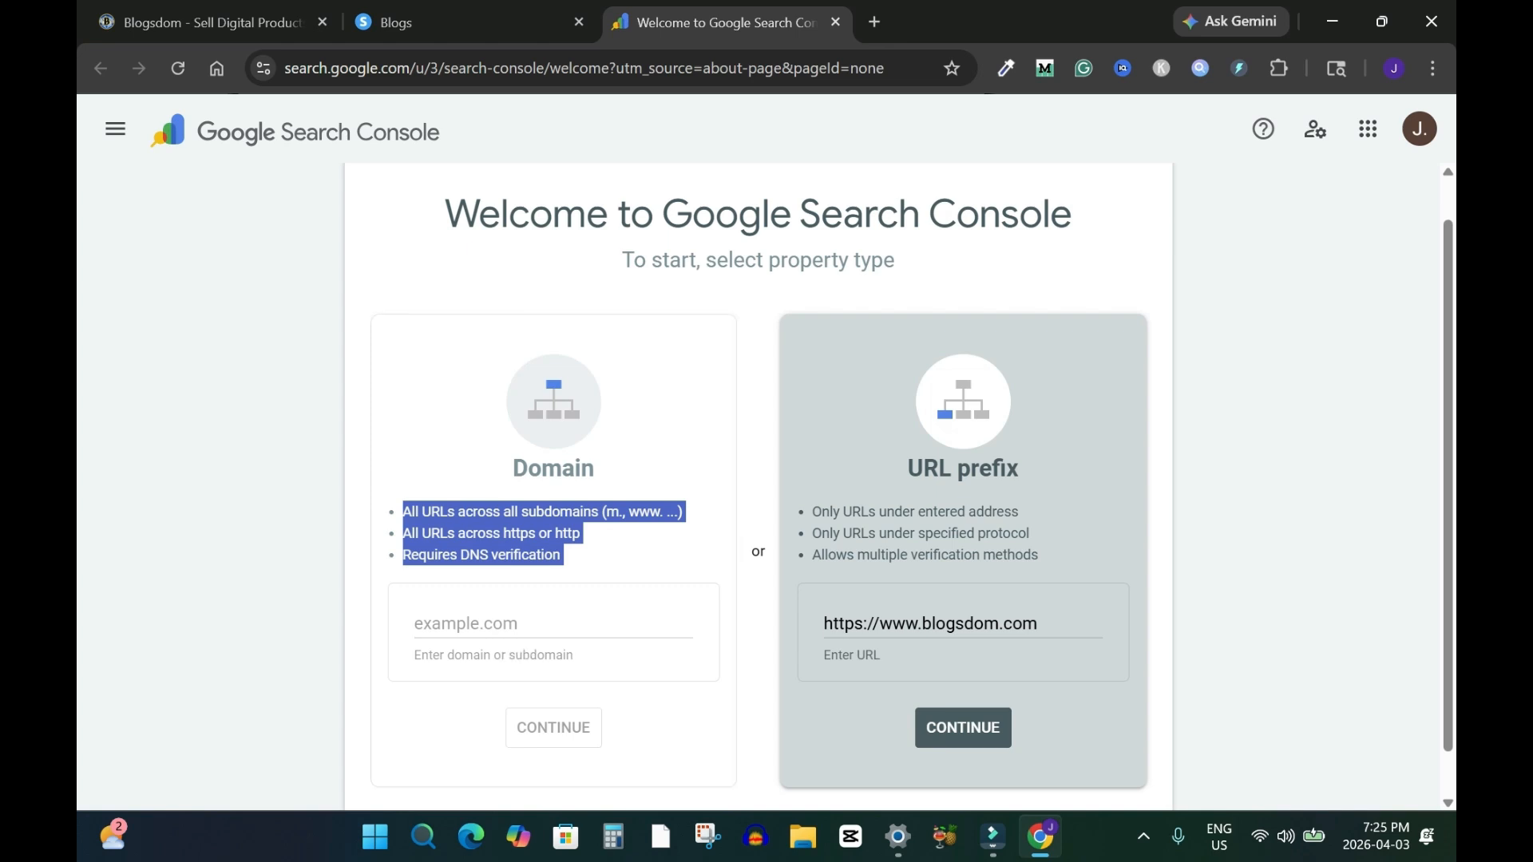
{"action": "left_click", "coordinate": [759, 623]}
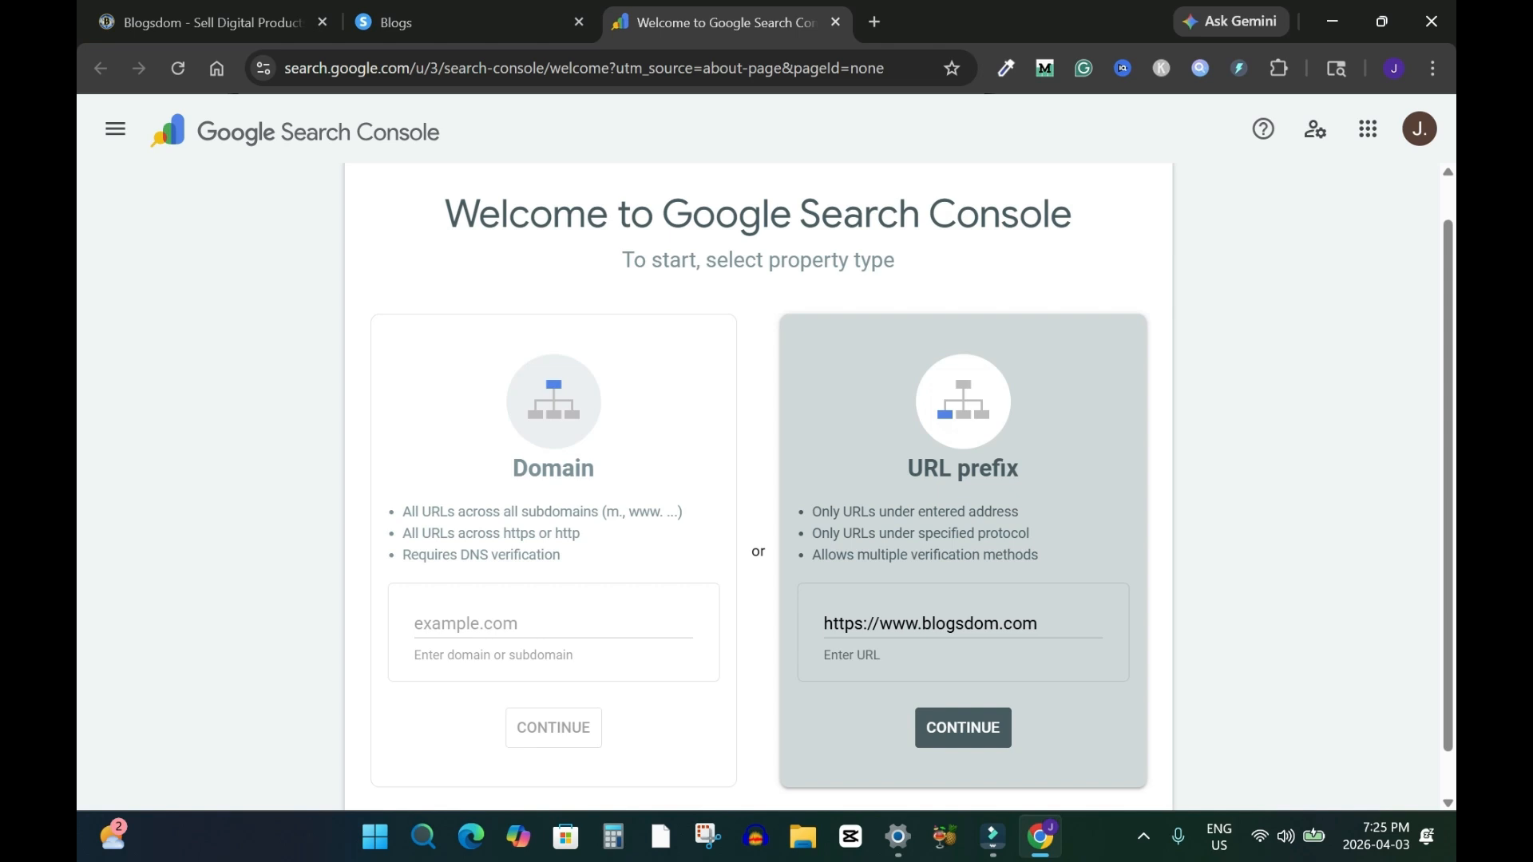
{"action": "triple_click", "coordinate": [851, 624]}
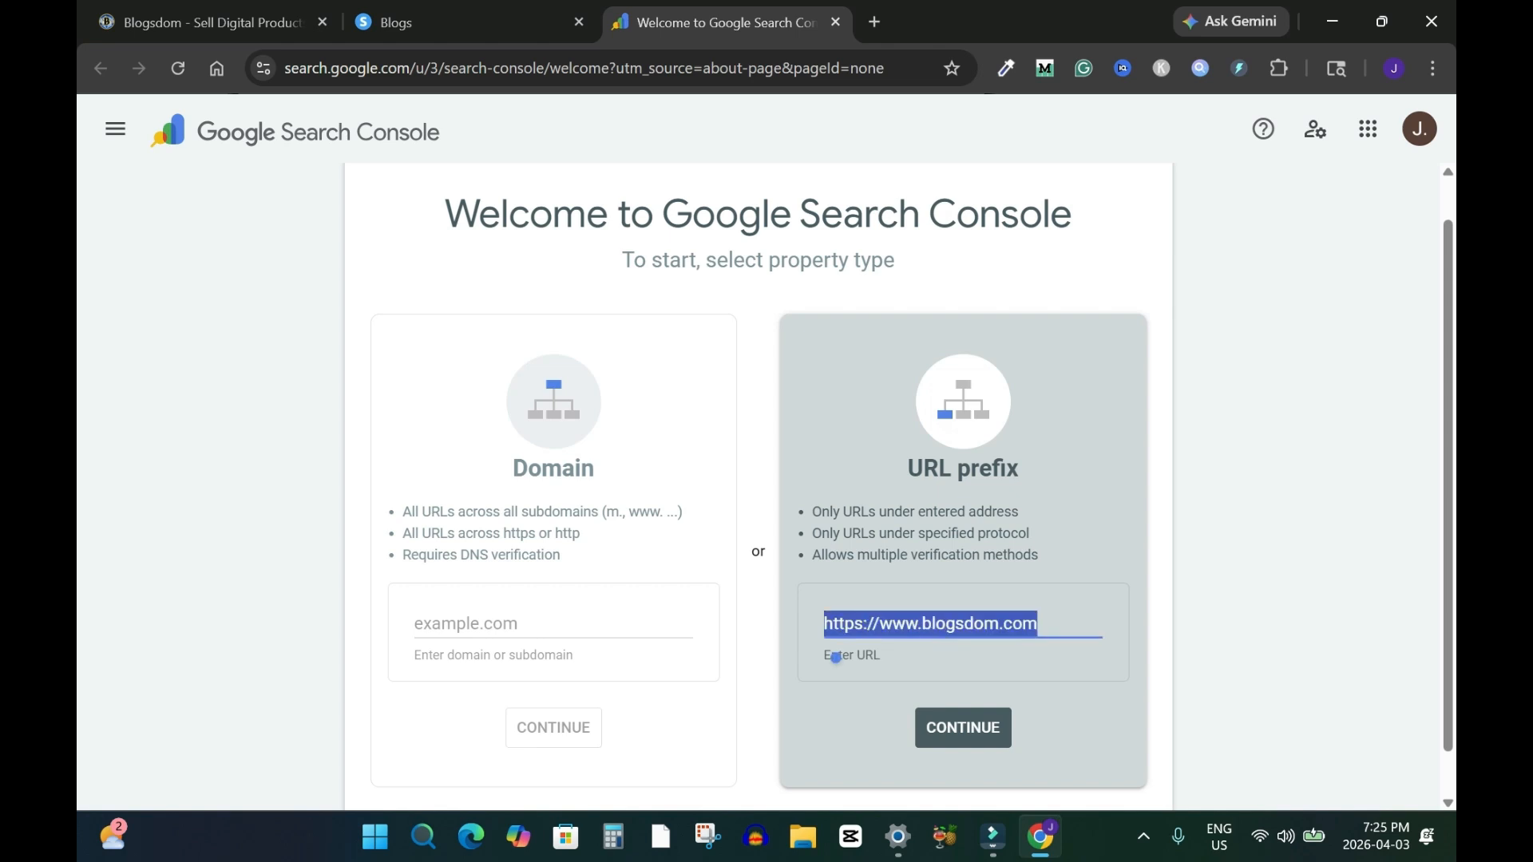
{"action": "left_click", "coordinate": [894, 690]}
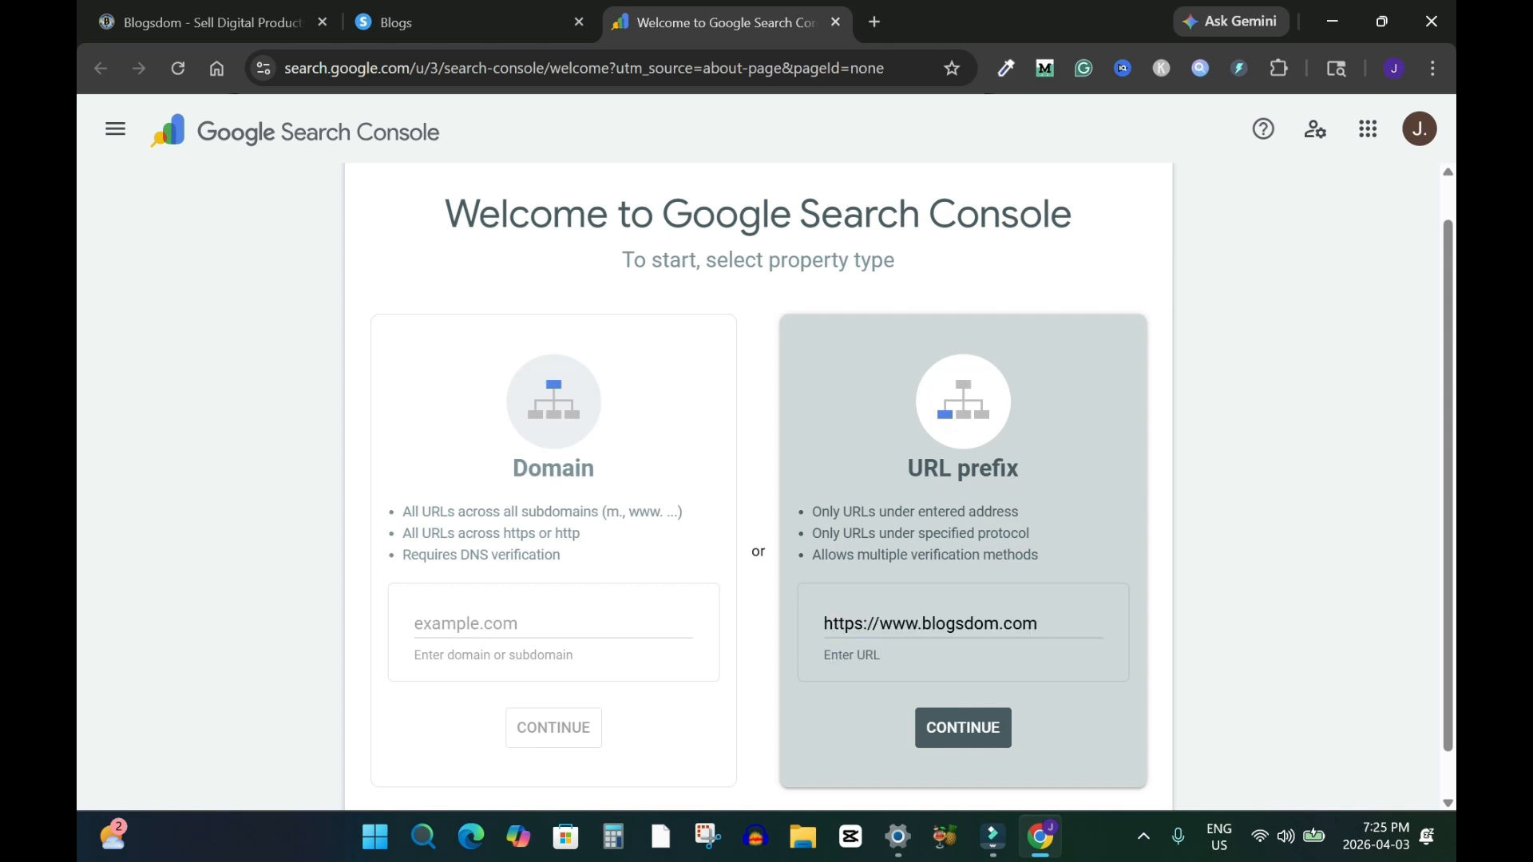
{"action": "left_click", "coordinate": [963, 727]}
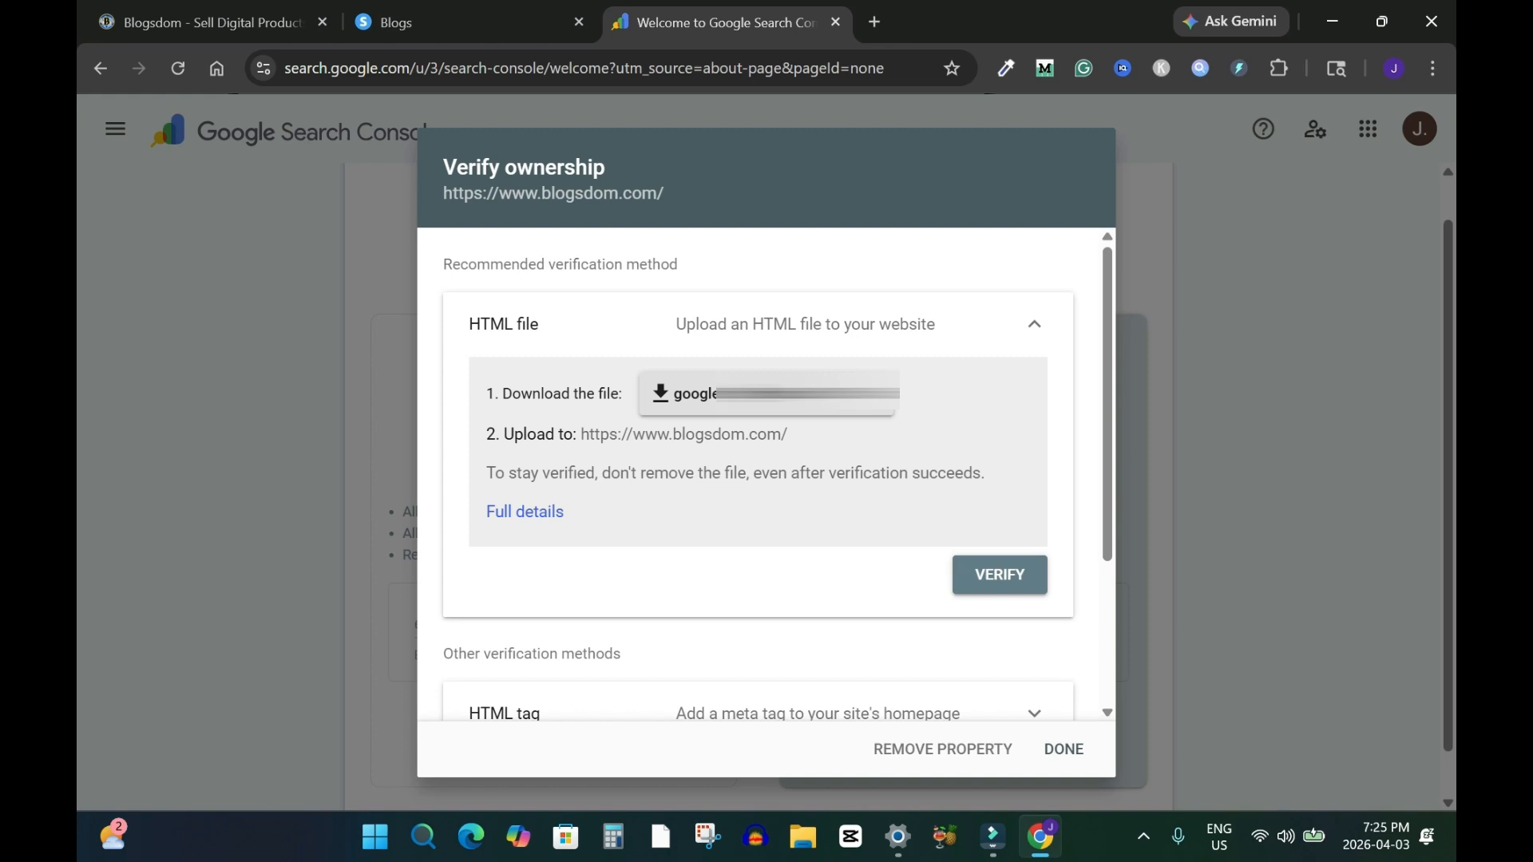
Expand the HTML tag verification method and copy its meta tag
{"action": "scroll", "coordinate": [759, 475], "scroll_direction": "down", "scroll_amount": 3}
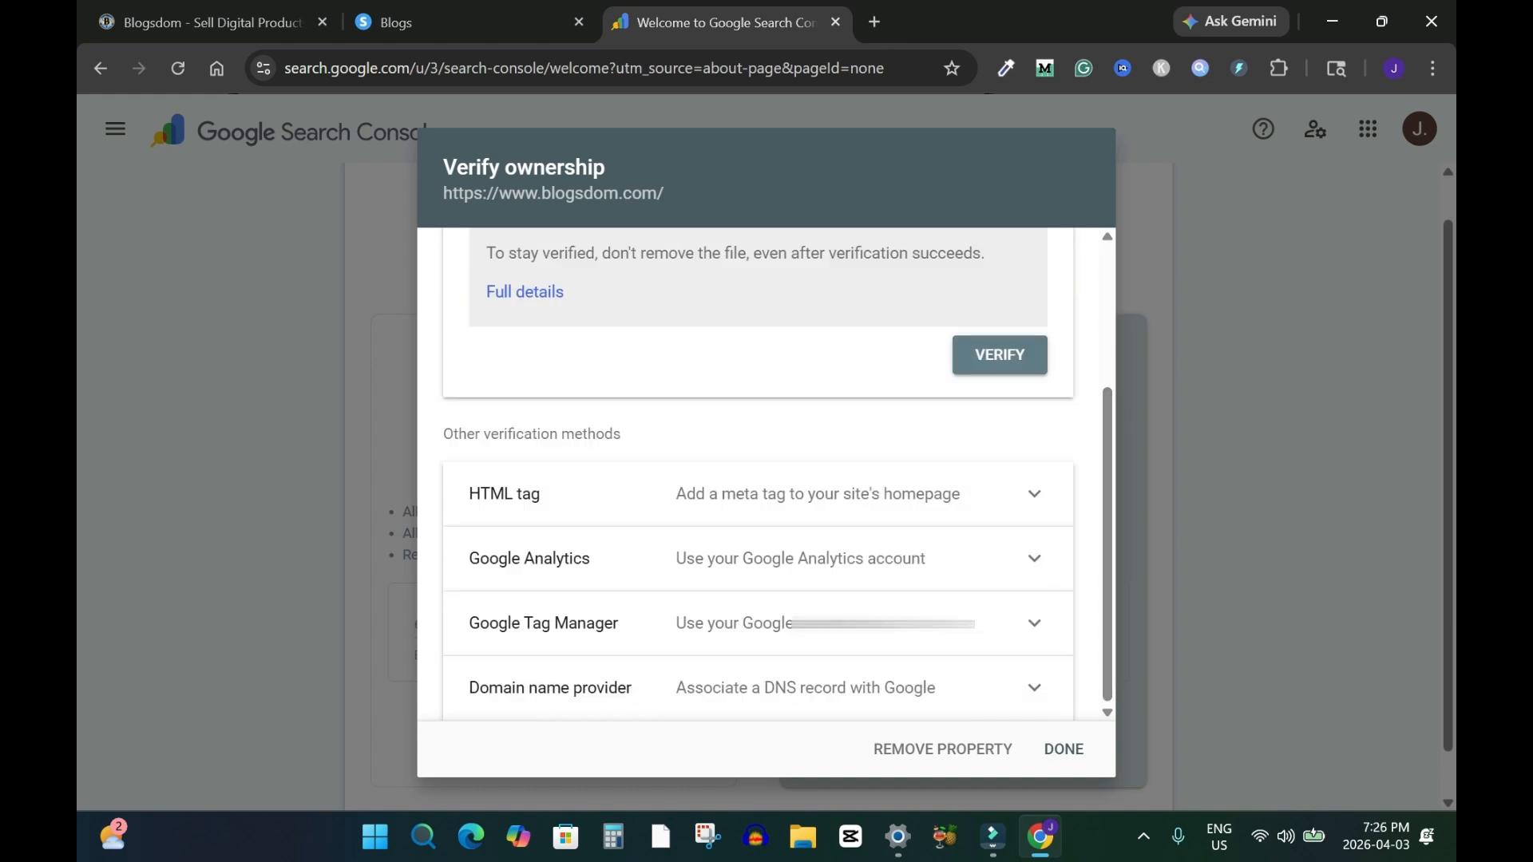
{"action": "left_click", "coordinate": [505, 494]}
{"action": "mouse_move", "coordinate": [486, 553]}
{"action": "left_mouse_down"}
{"action": "mouse_move", "coordinate": [880, 552]}
{"action": "mouse_move", "coordinate": [510, 573]}
{"action": "mouse_move", "coordinate": [894, 574]}
{"action": "left_mouse_up"}
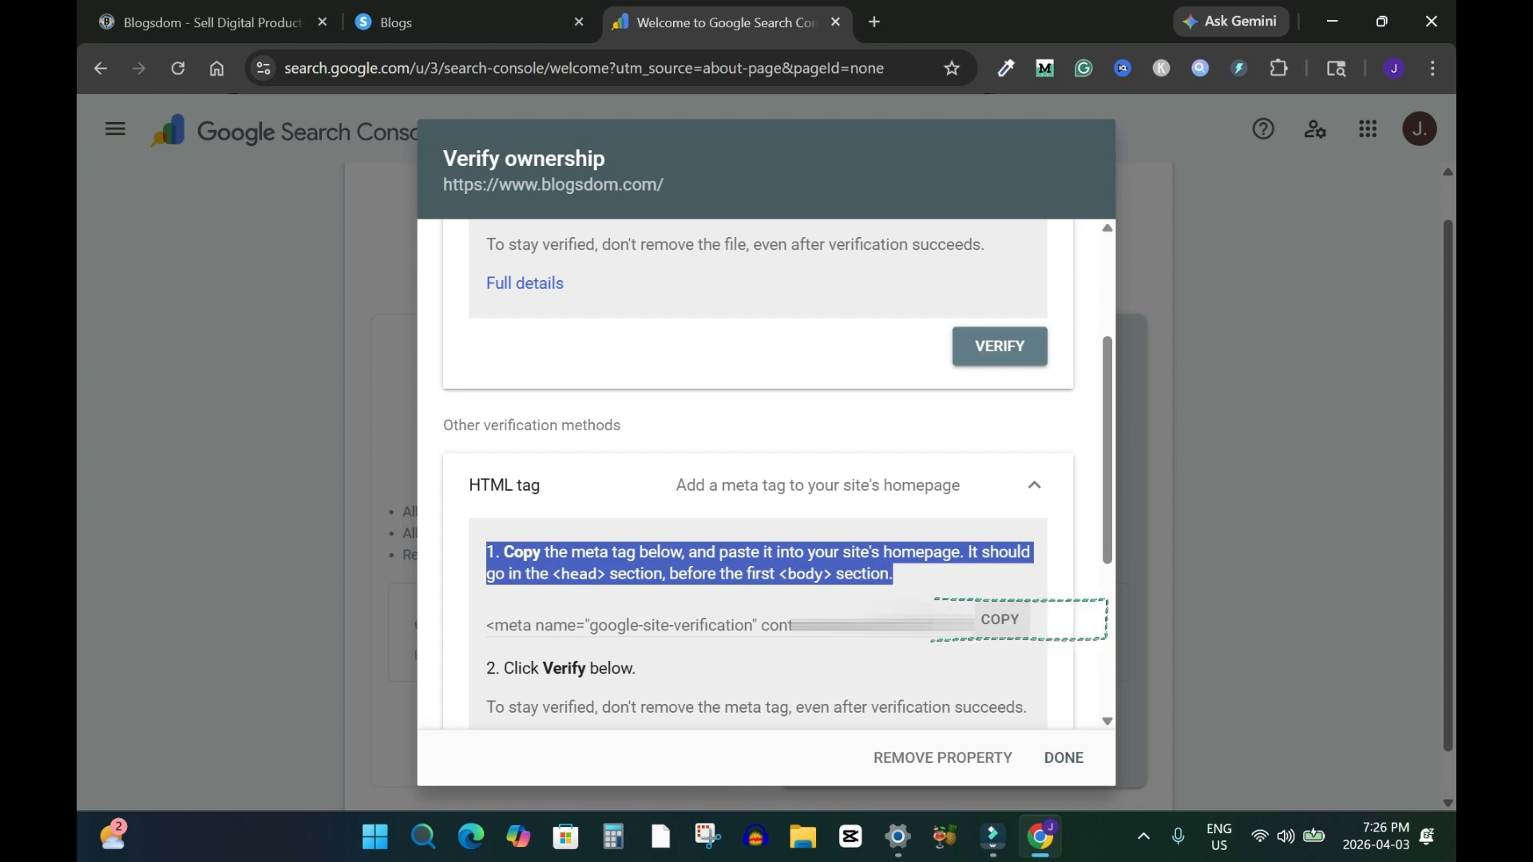
{"action": "left_click", "coordinate": [999, 620]}
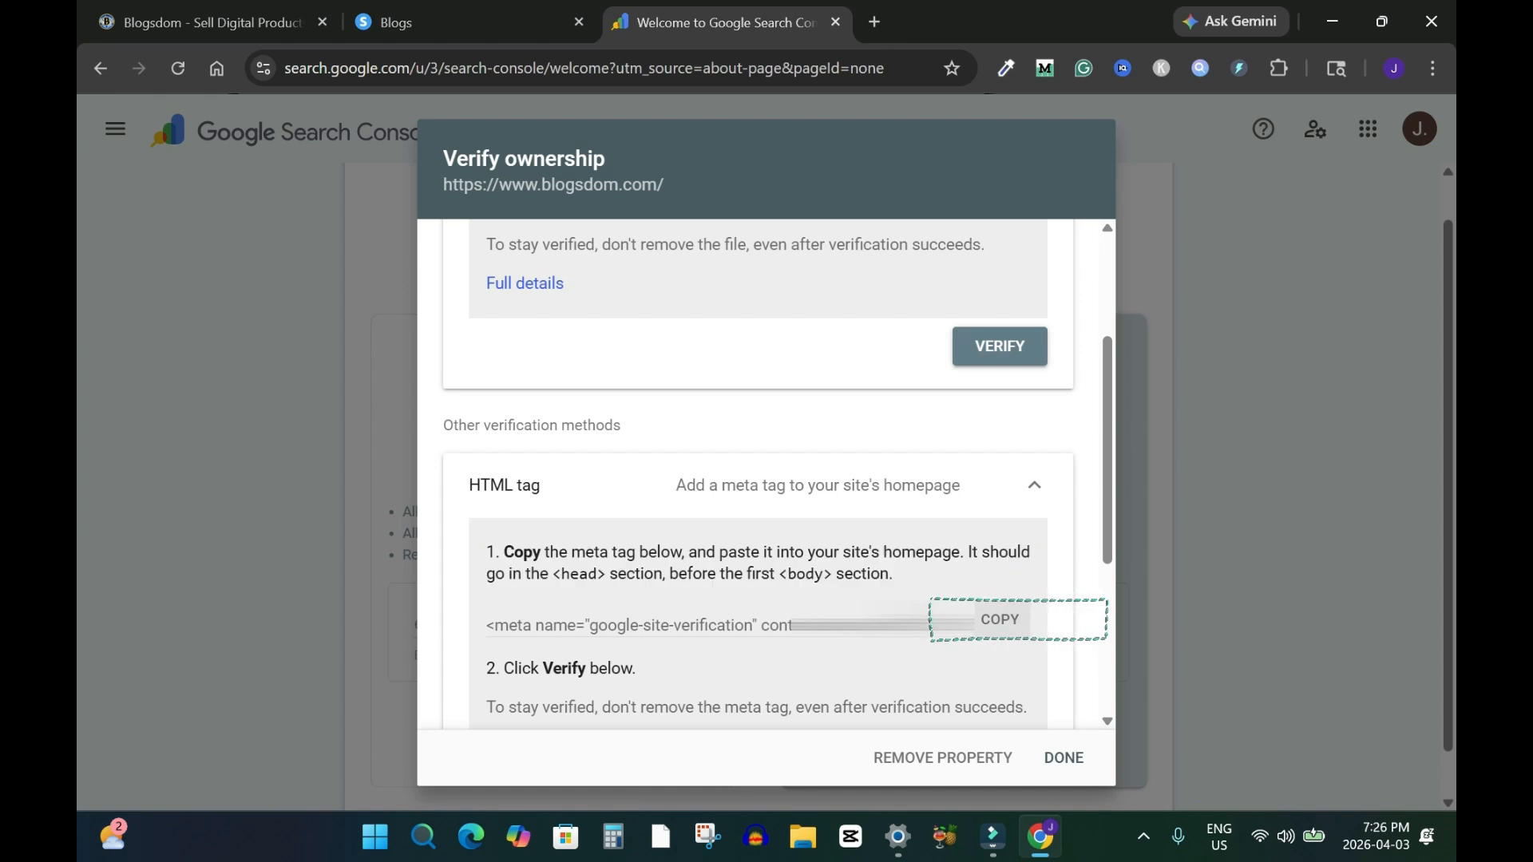
{"action": "left_click", "coordinate": [1000, 620]}
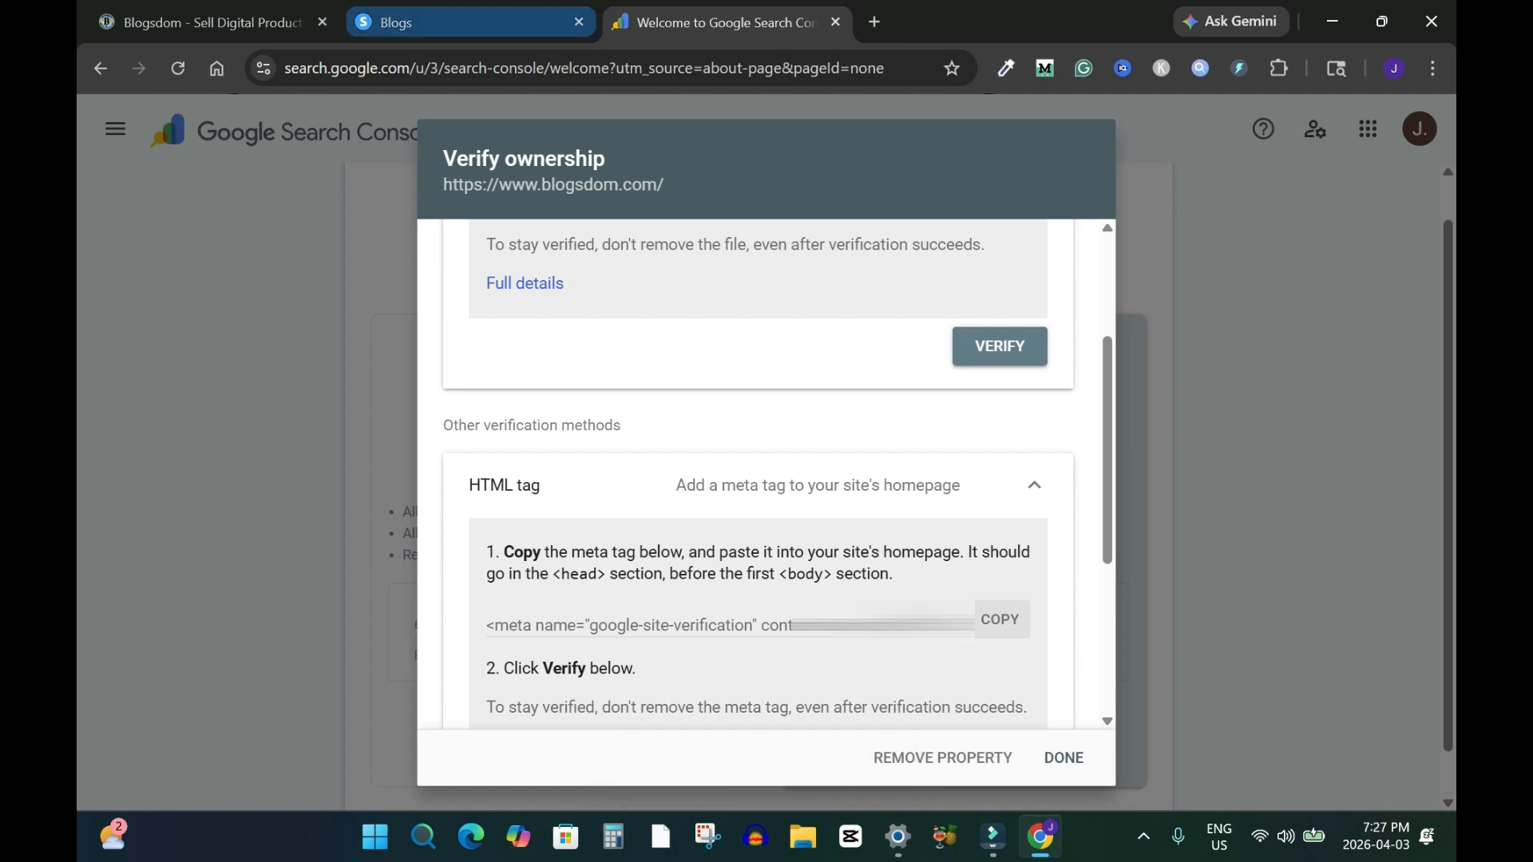
Open the Blogsdom blog's pages list in systeme.io
{"action": "left_click", "coordinate": [447, 22]}
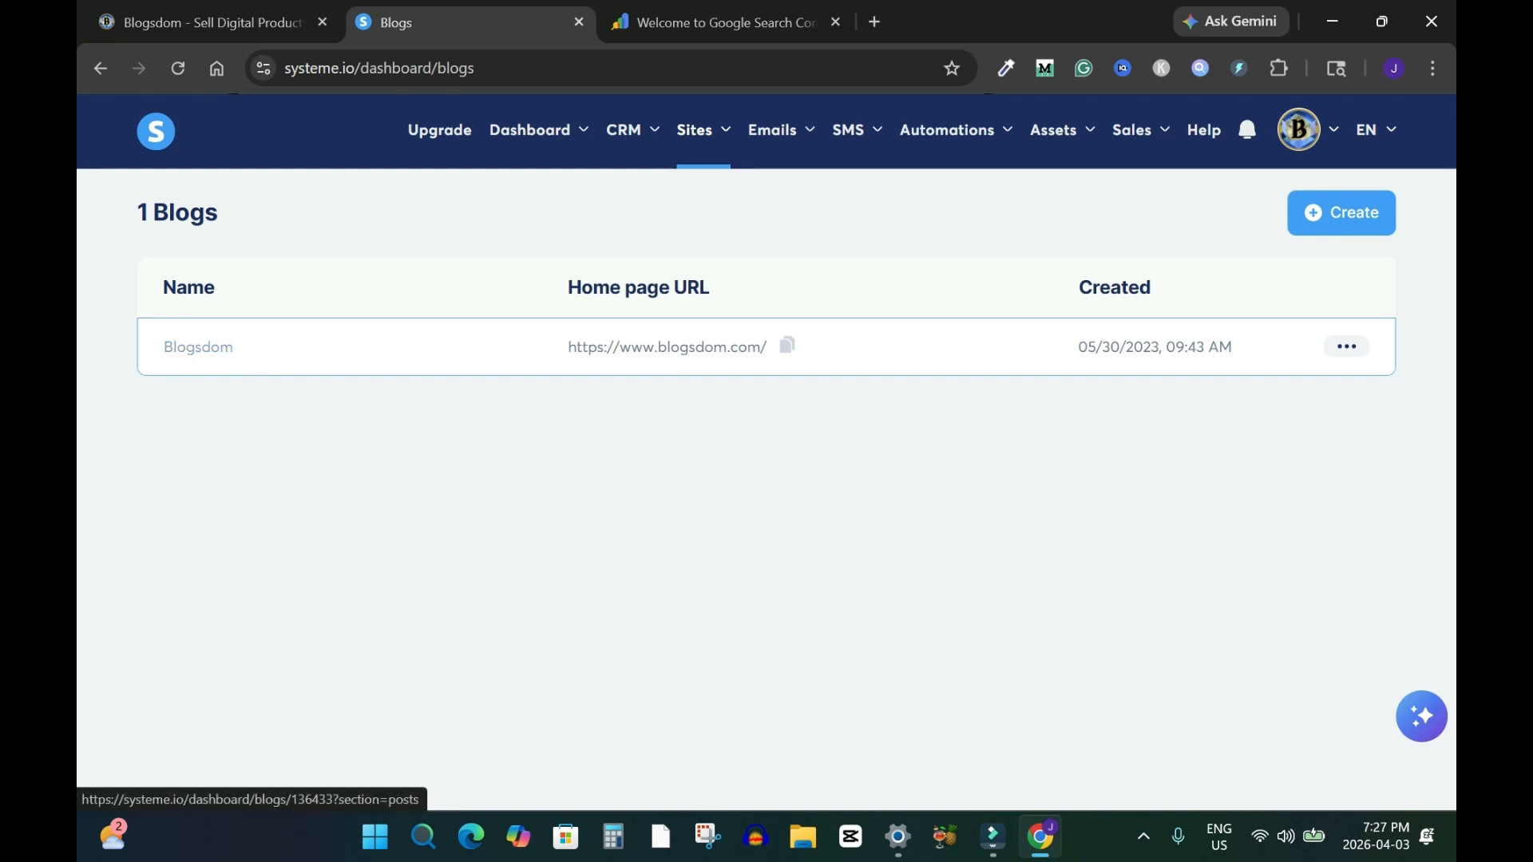
{"action": "left_click", "coordinate": [198, 346]}
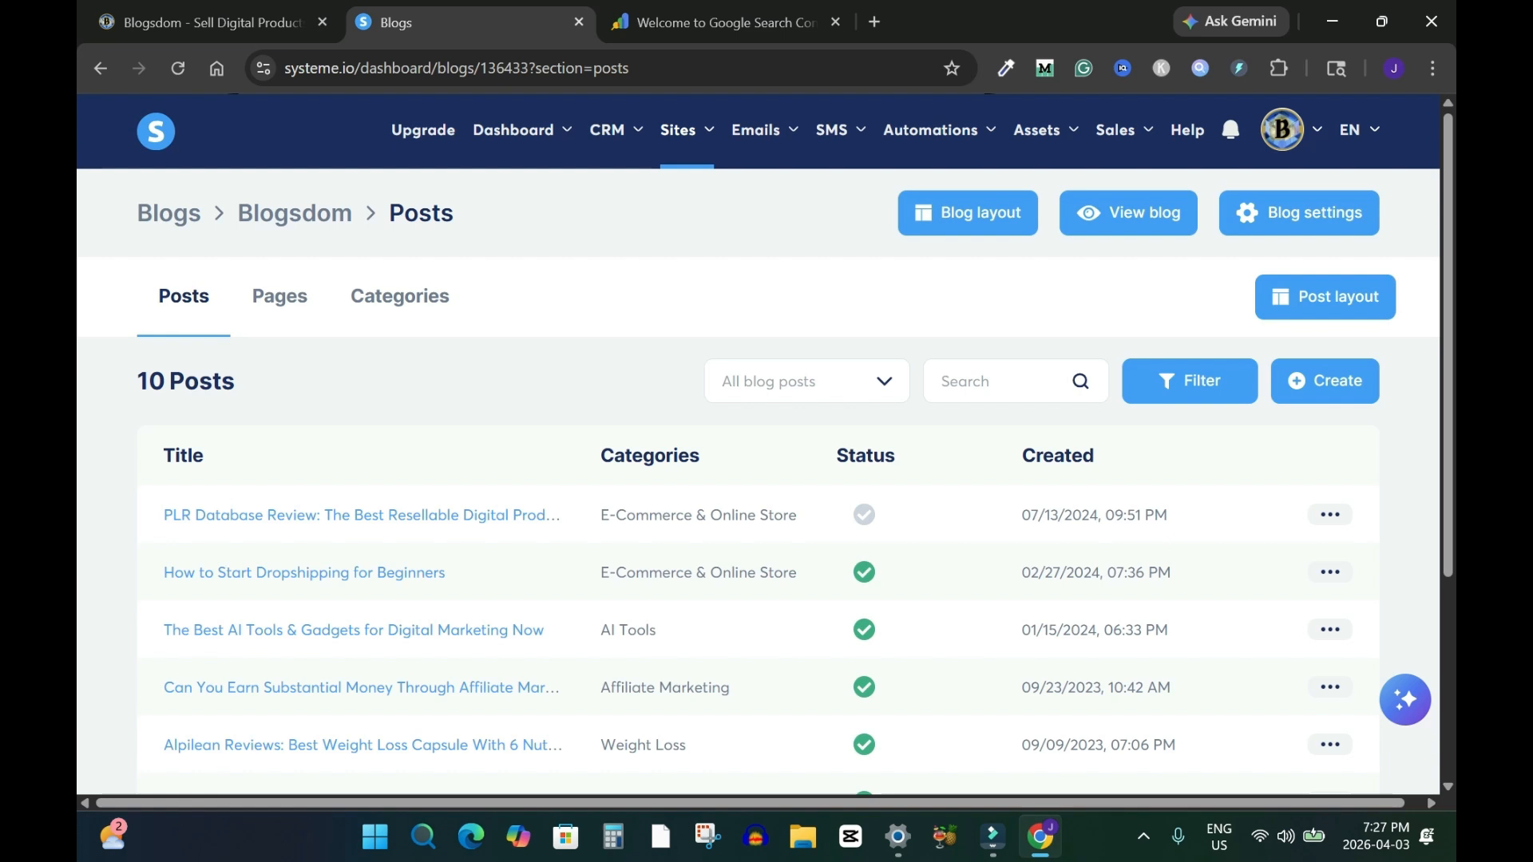
{"action": "left_click", "coordinate": [279, 296]}
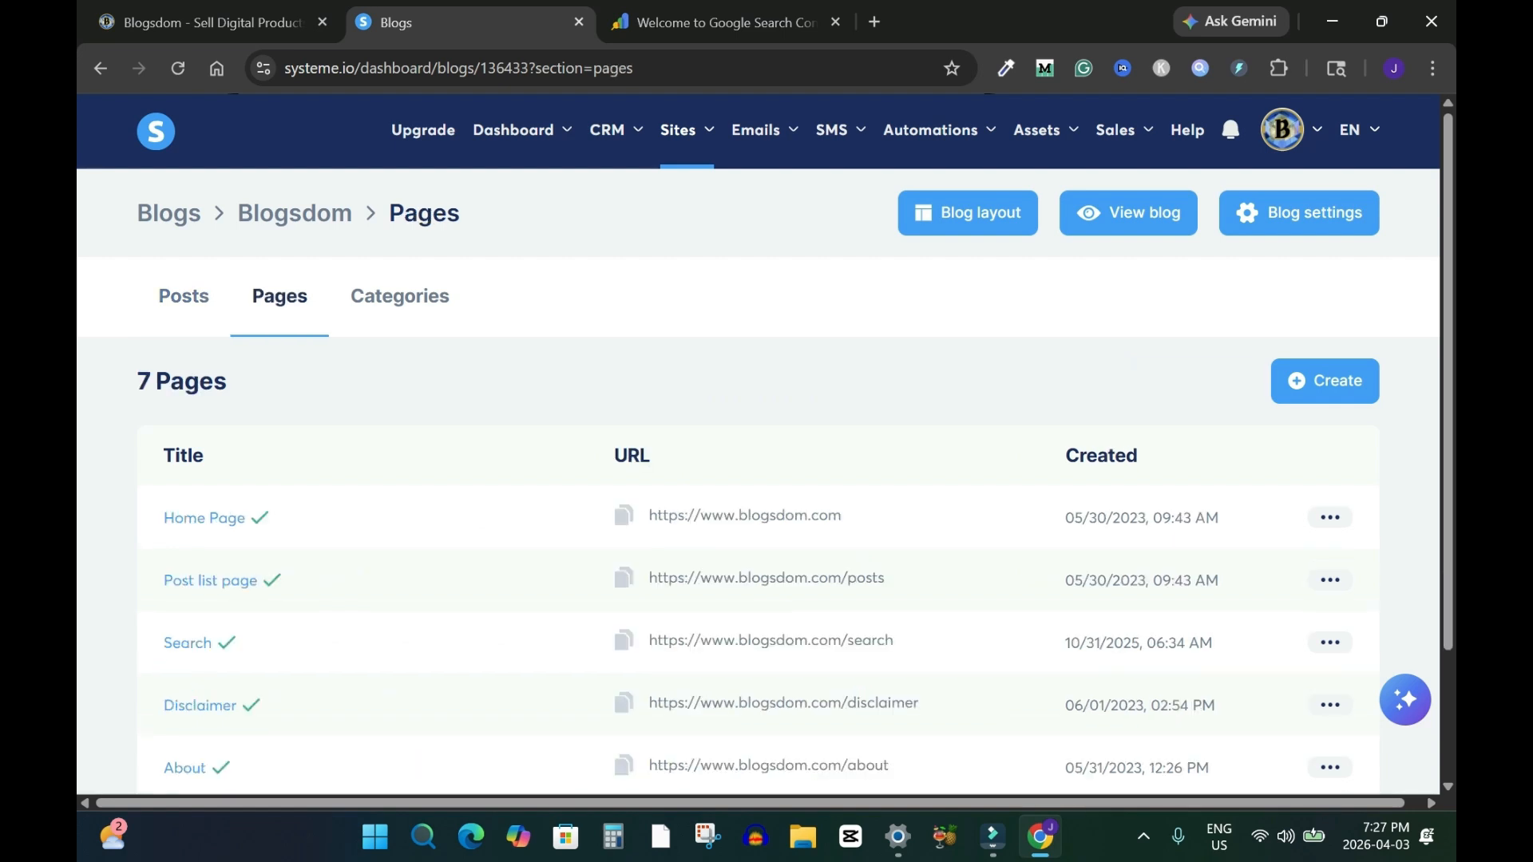
Open the Home Page of the blog for editing
{"action": "mouse_move", "coordinate": [678, 129]}
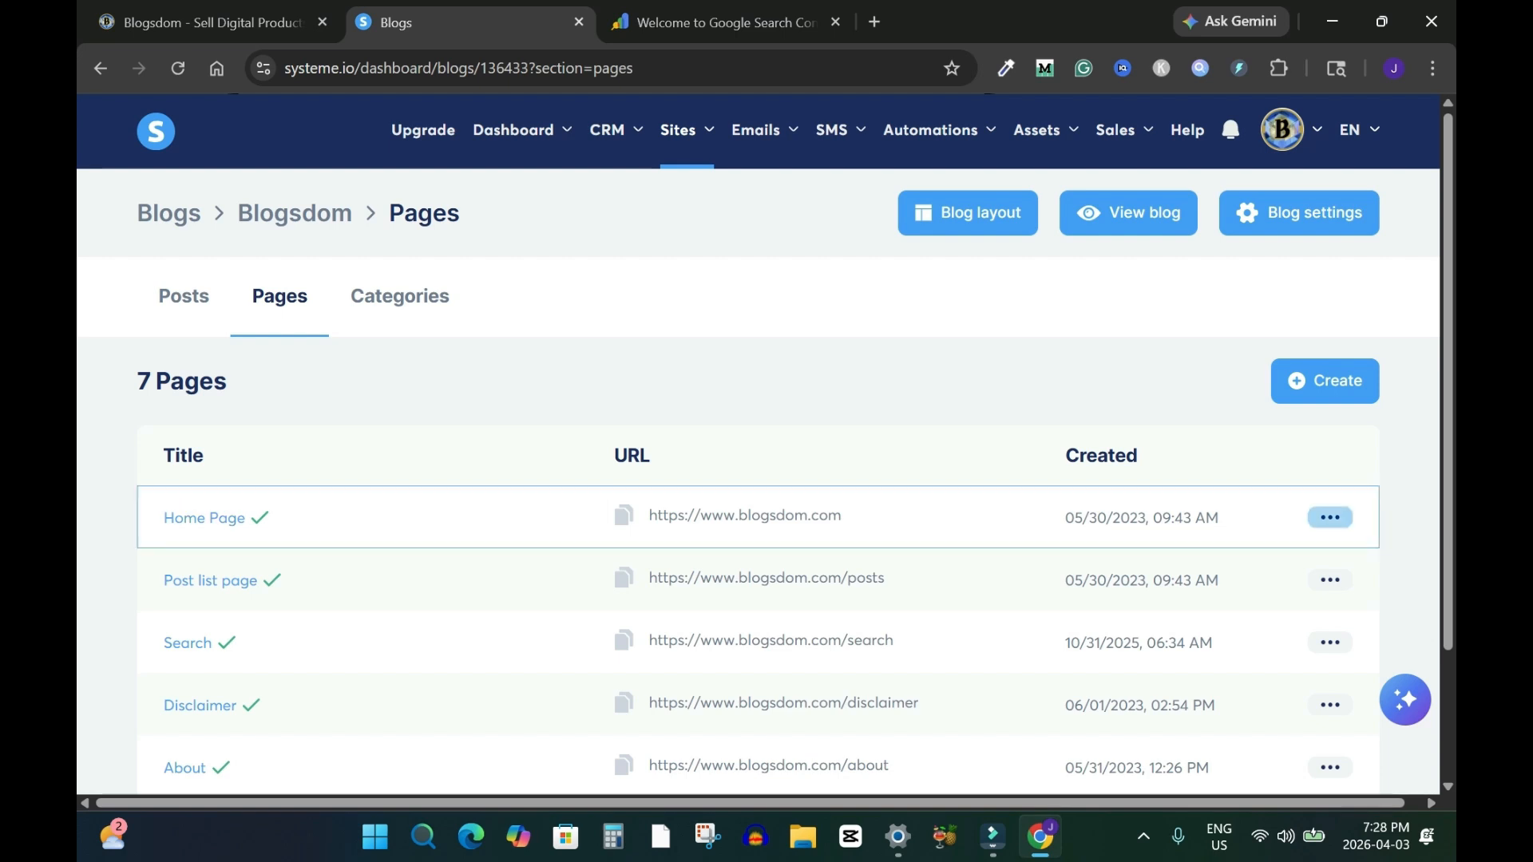
{"action": "left_click", "coordinate": [1330, 518]}
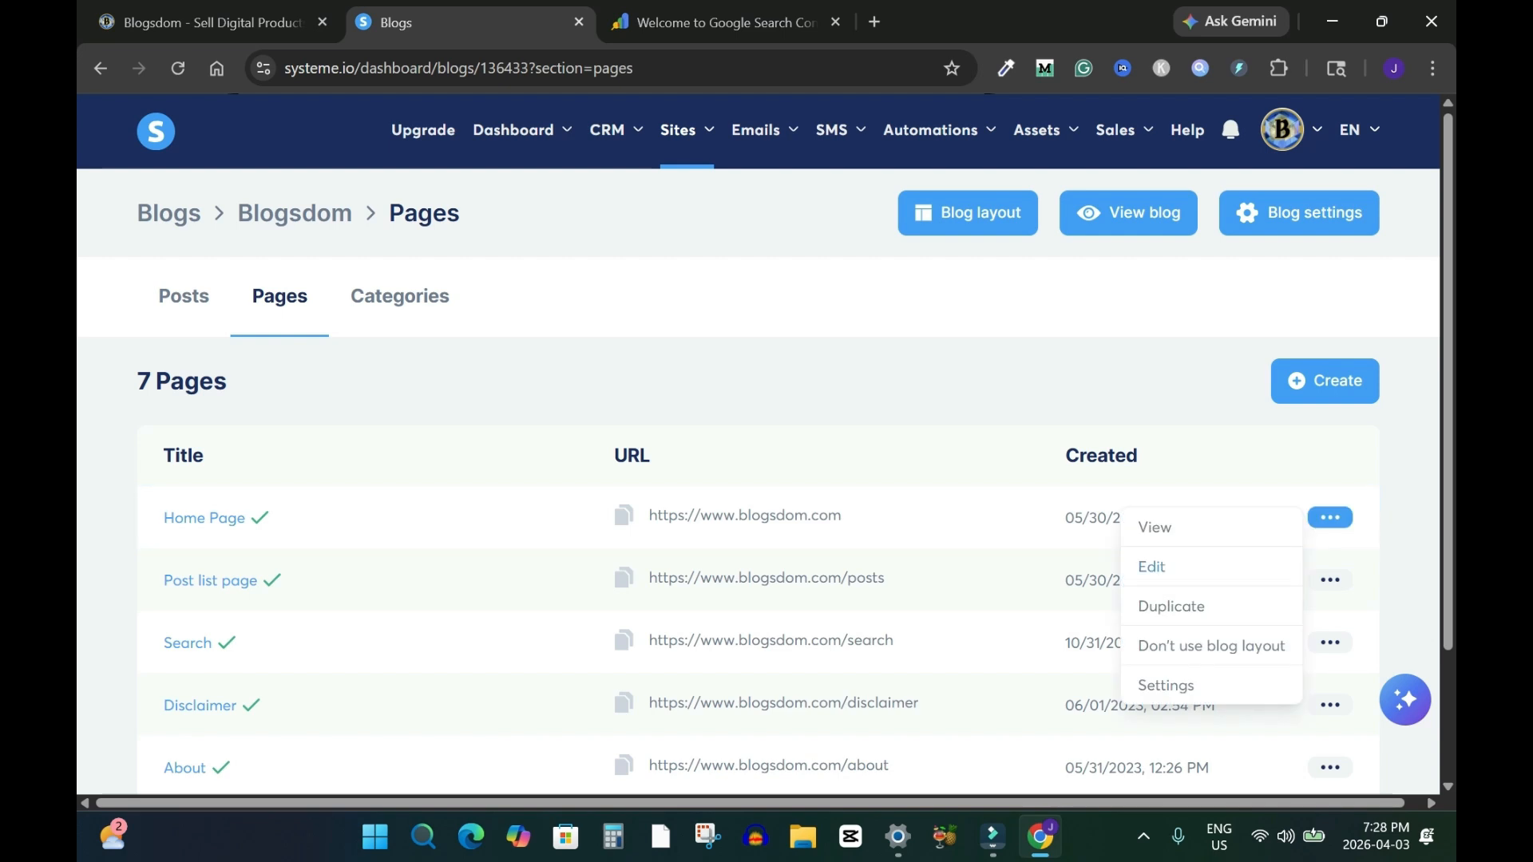
{"action": "left_click", "coordinate": [1151, 566]}
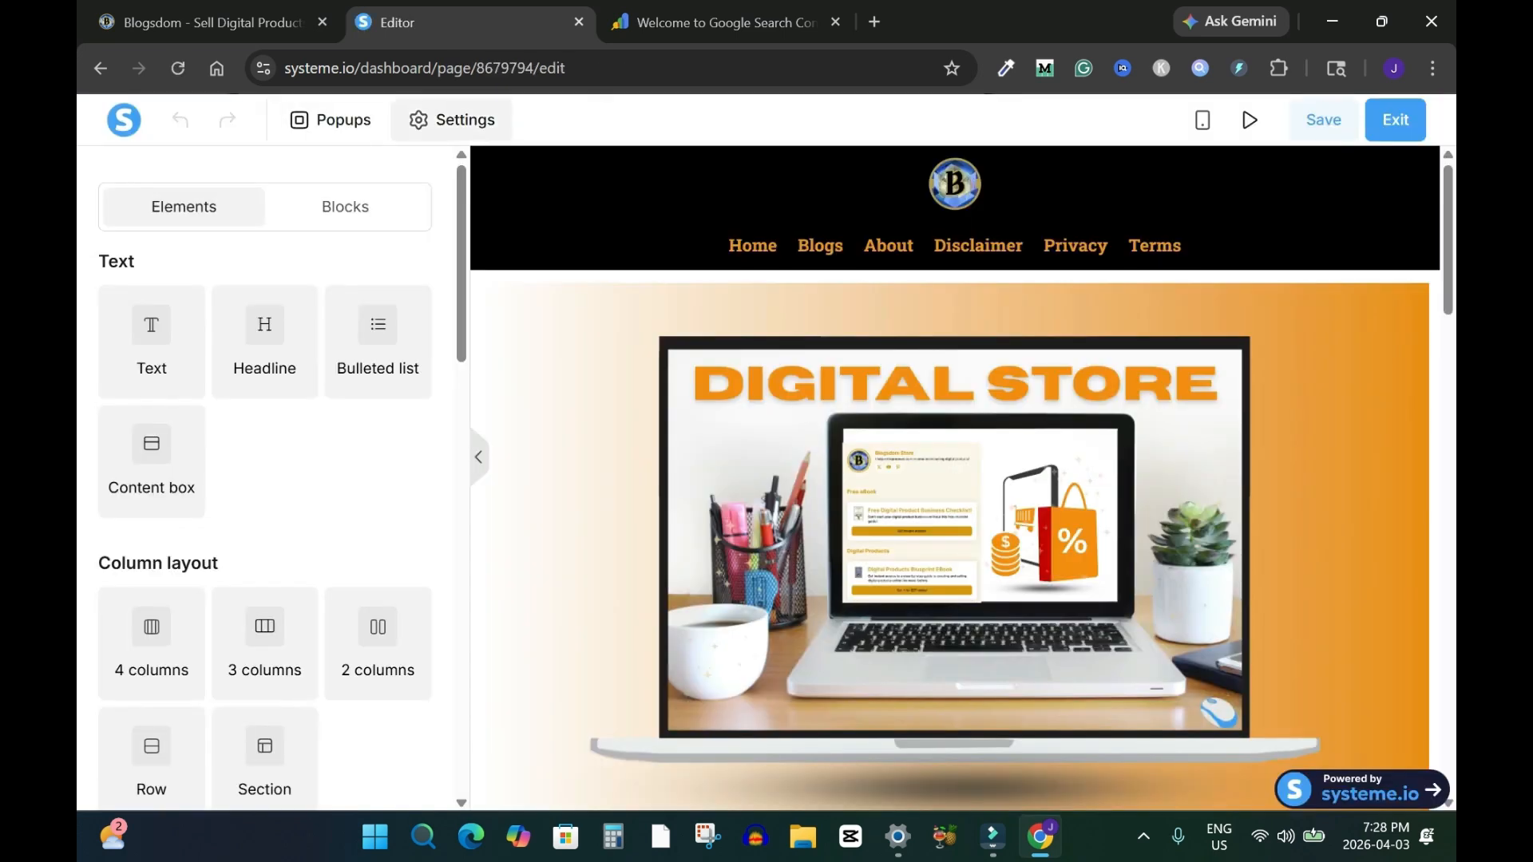
Paste the verification meta tag into the home page's header code in page settings and save the page
{"action": "left_click", "coordinate": [451, 119]}
{"action": "scroll", "coordinate": [263, 479], "scroll_direction": "down", "scroll_amount": 7}
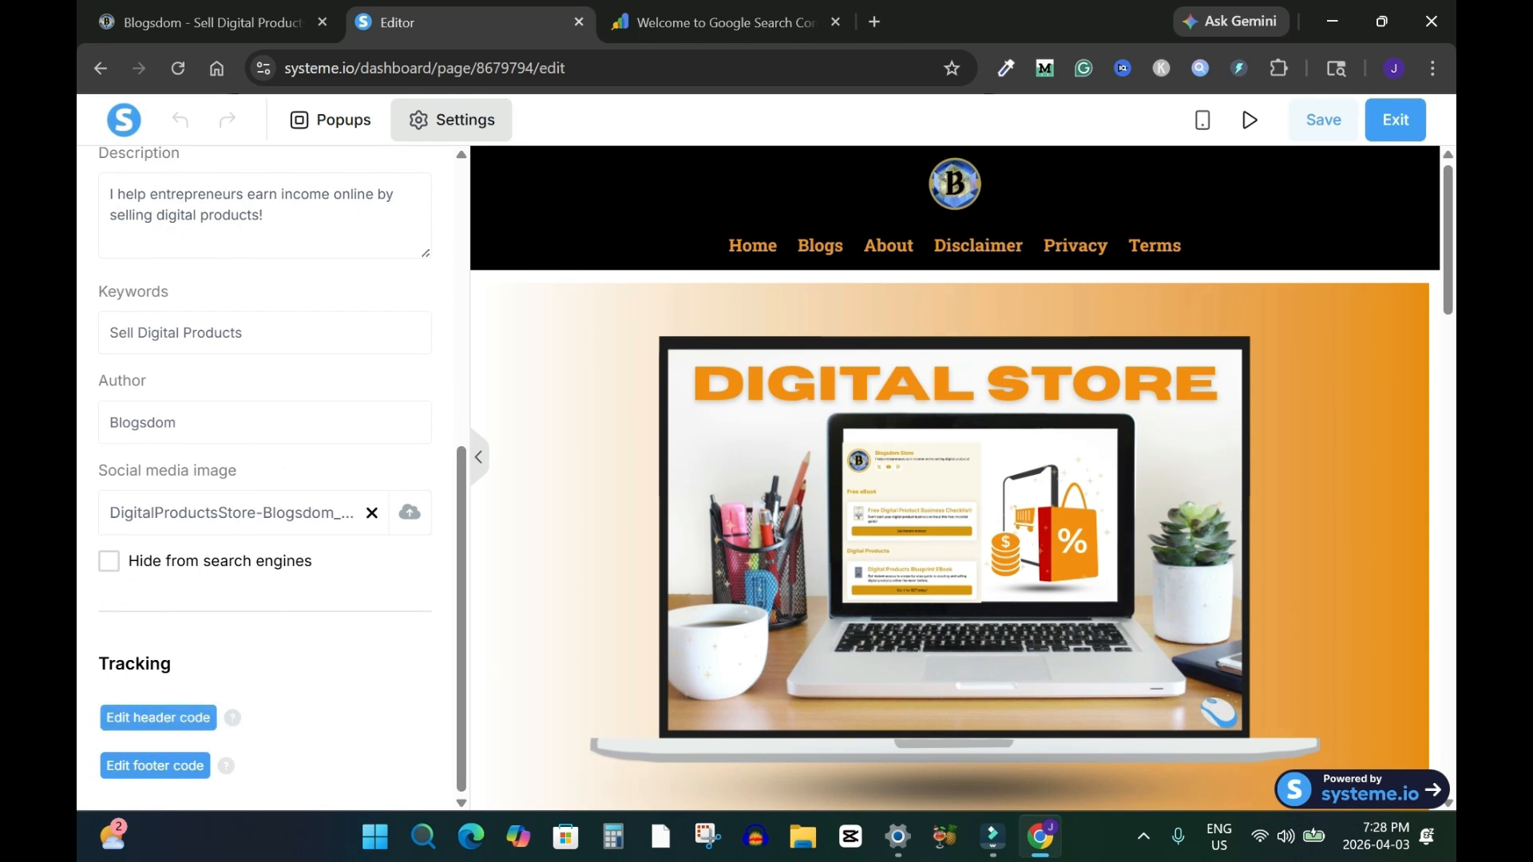
{"action": "left_click_drag", "start_coordinate": [219, 718], "coordinate": [104, 719]}
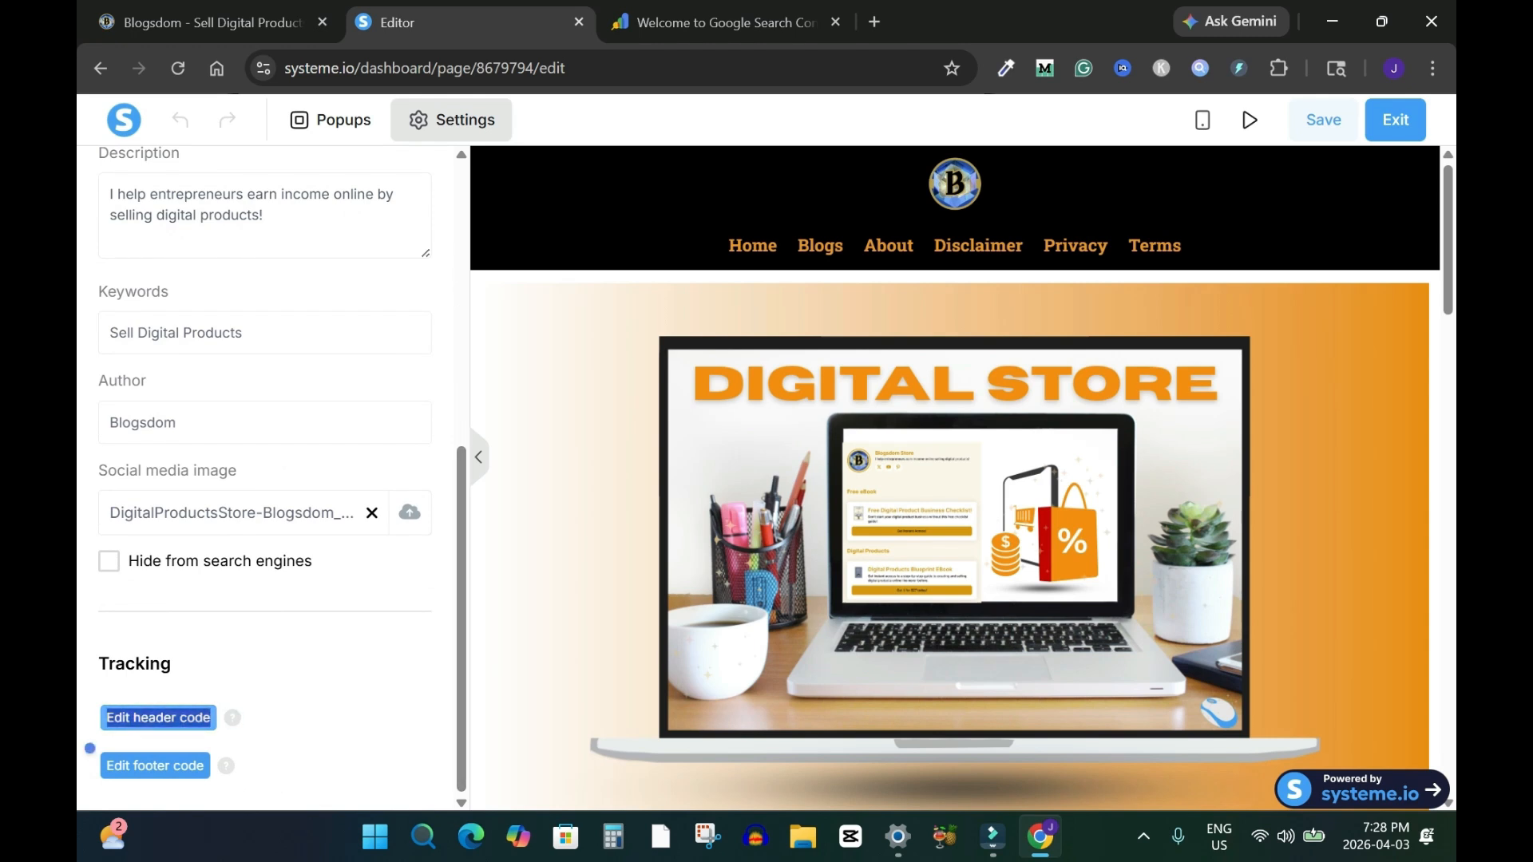
{"action": "left_click", "coordinate": [184, 718]}
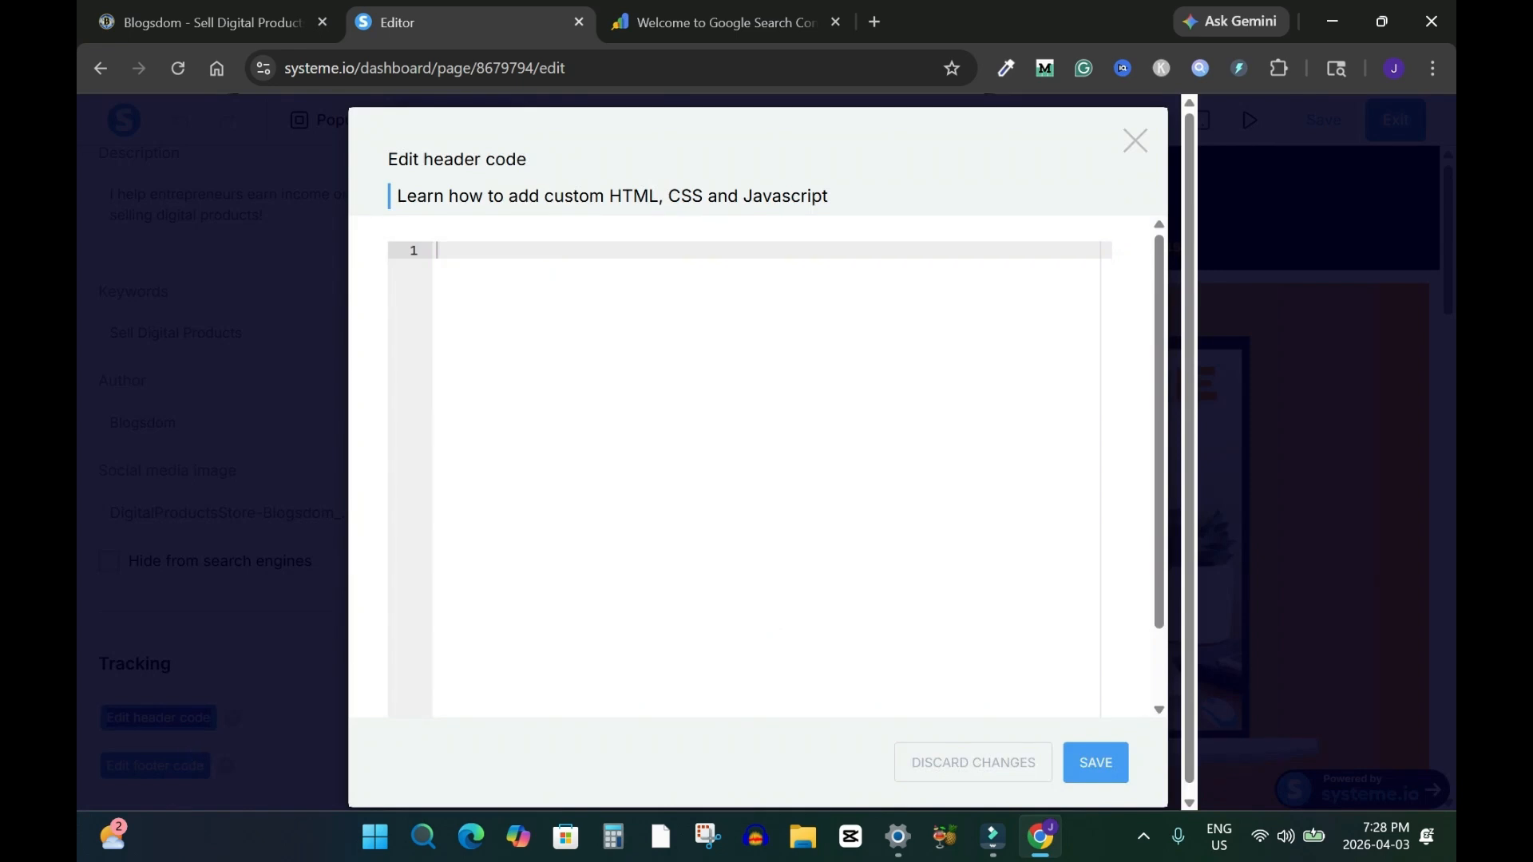
{"action": "key", "text": "ctrl+v"}
{"action": "left_click", "coordinate": [1096, 763]}
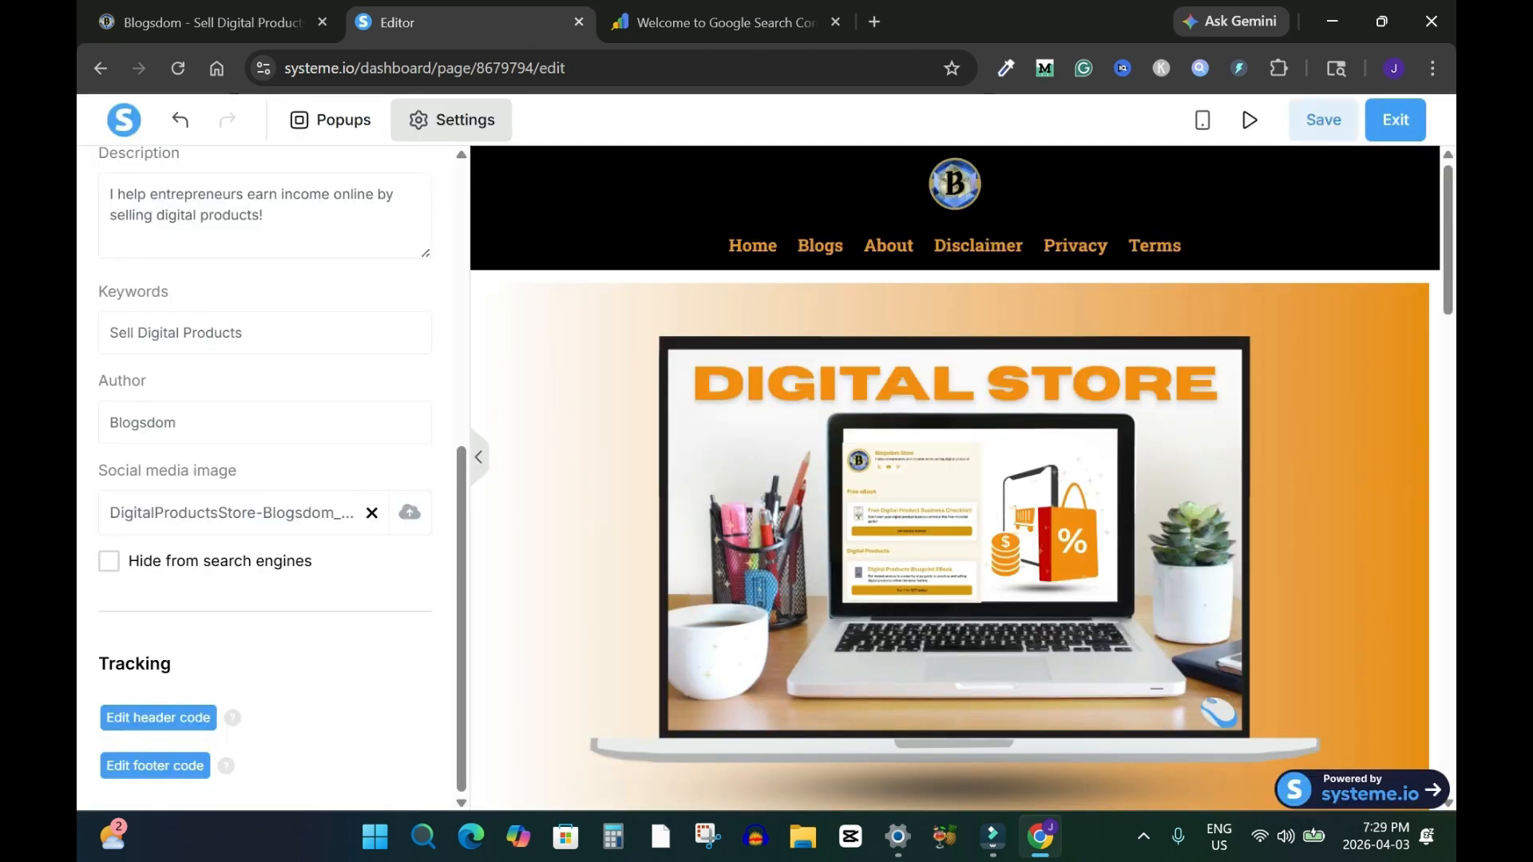
{"action": "left_click", "coordinate": [1323, 119]}
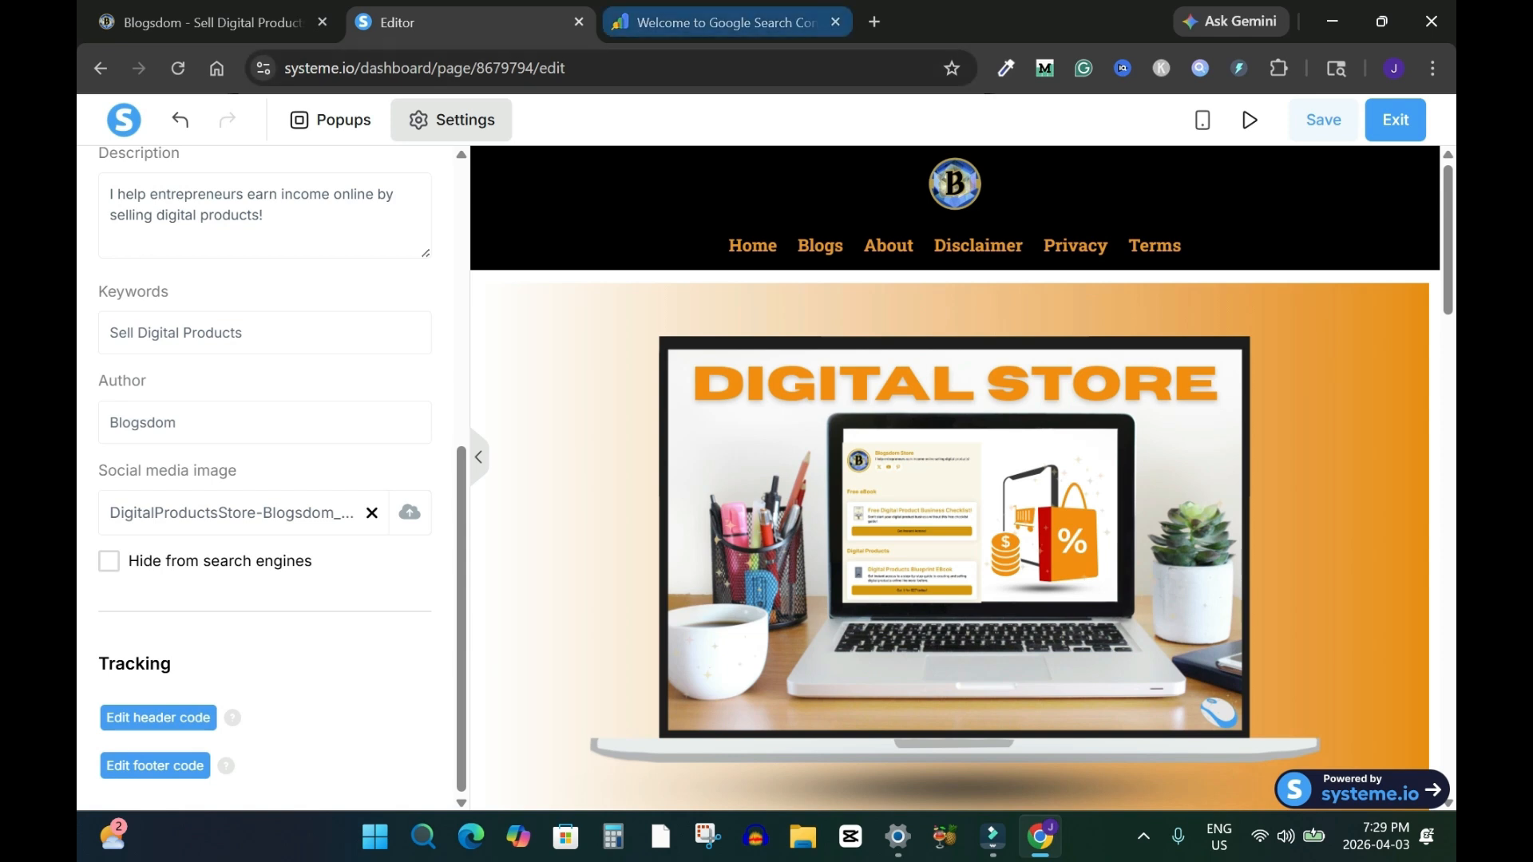
Close the ownership verification dialog in Search Console
{"action": "left_click", "coordinate": [718, 22]}
{"action": "left_click", "coordinate": [1063, 757]}
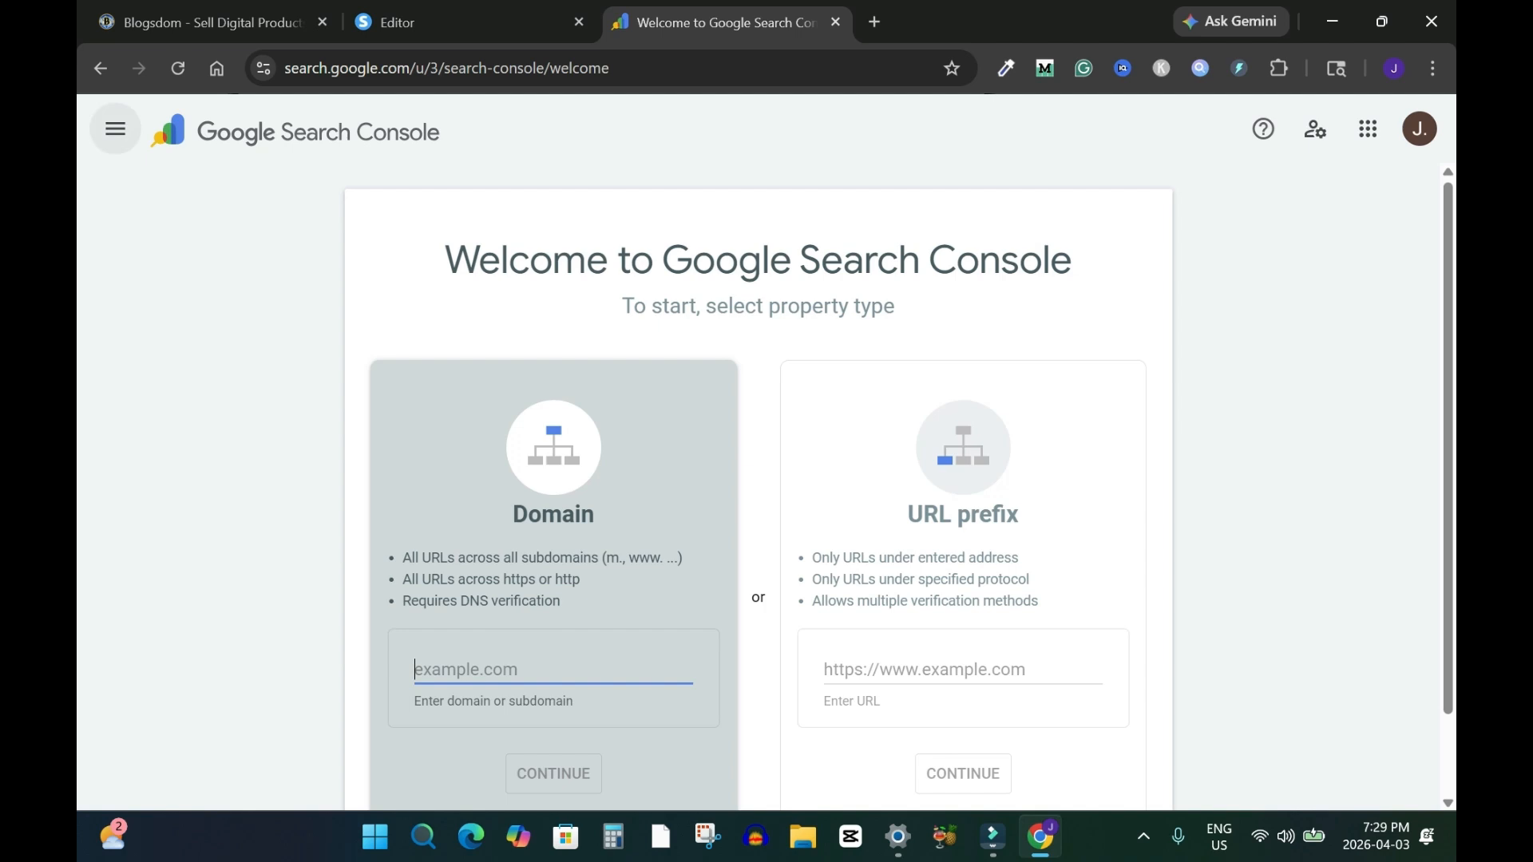
{"action": "left_click", "coordinate": [115, 128]}
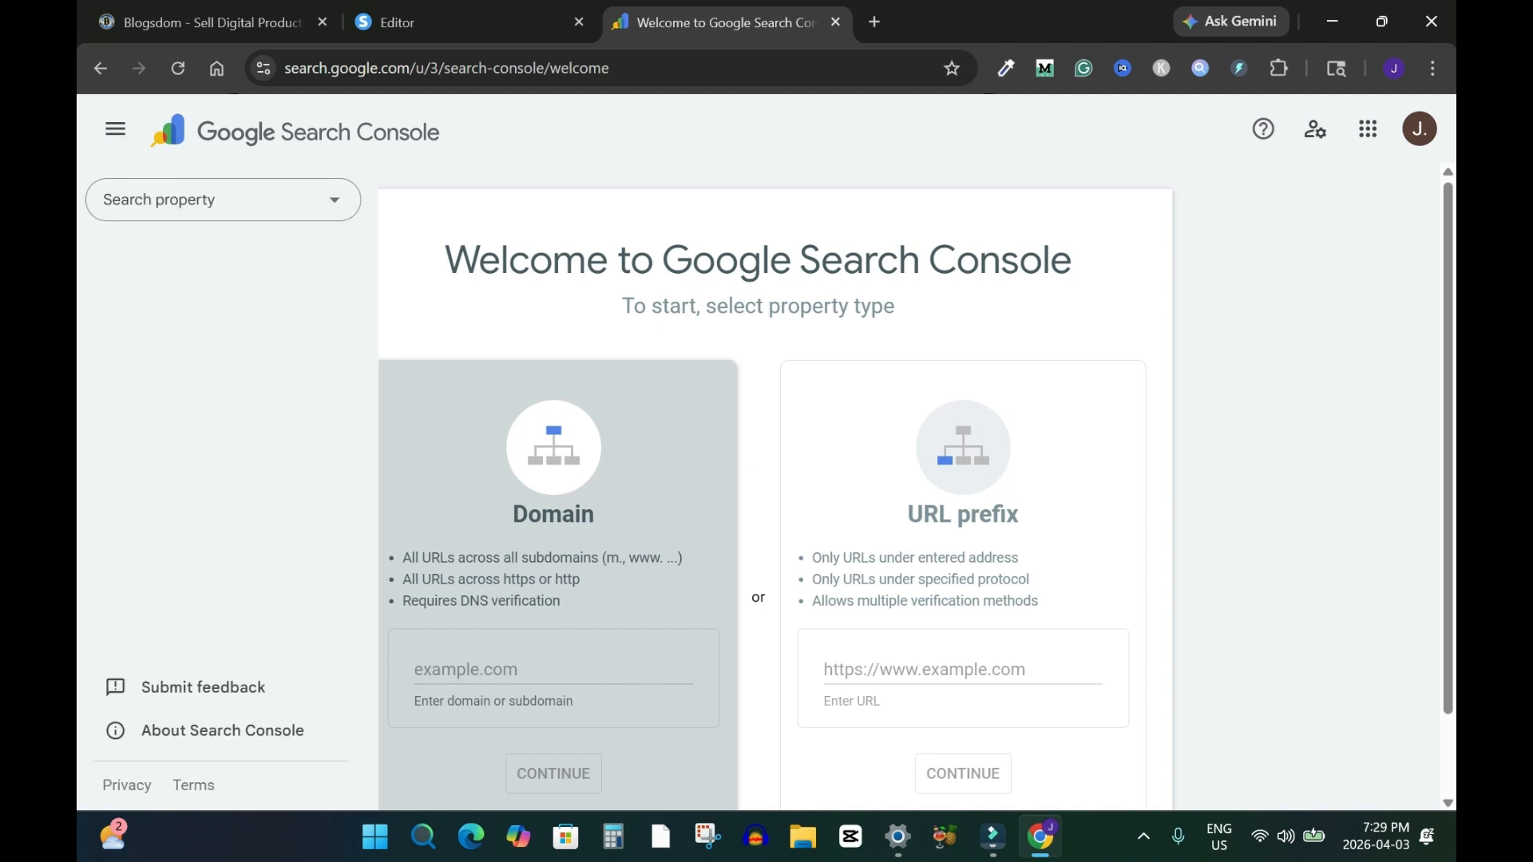
{"action": "left_click", "coordinate": [334, 200]}
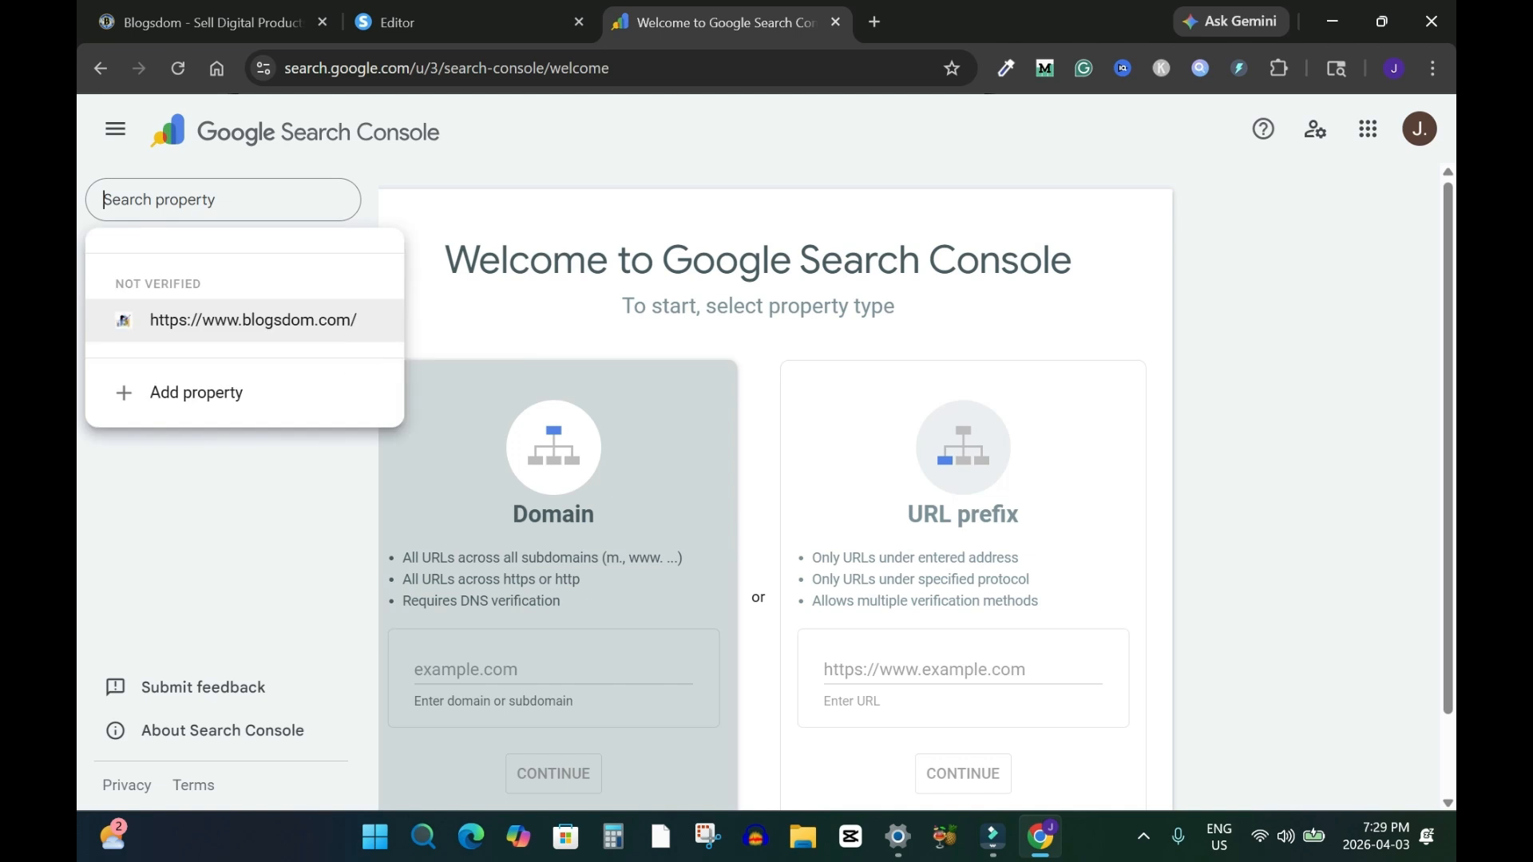
{"action": "left_click", "coordinate": [351, 324]}
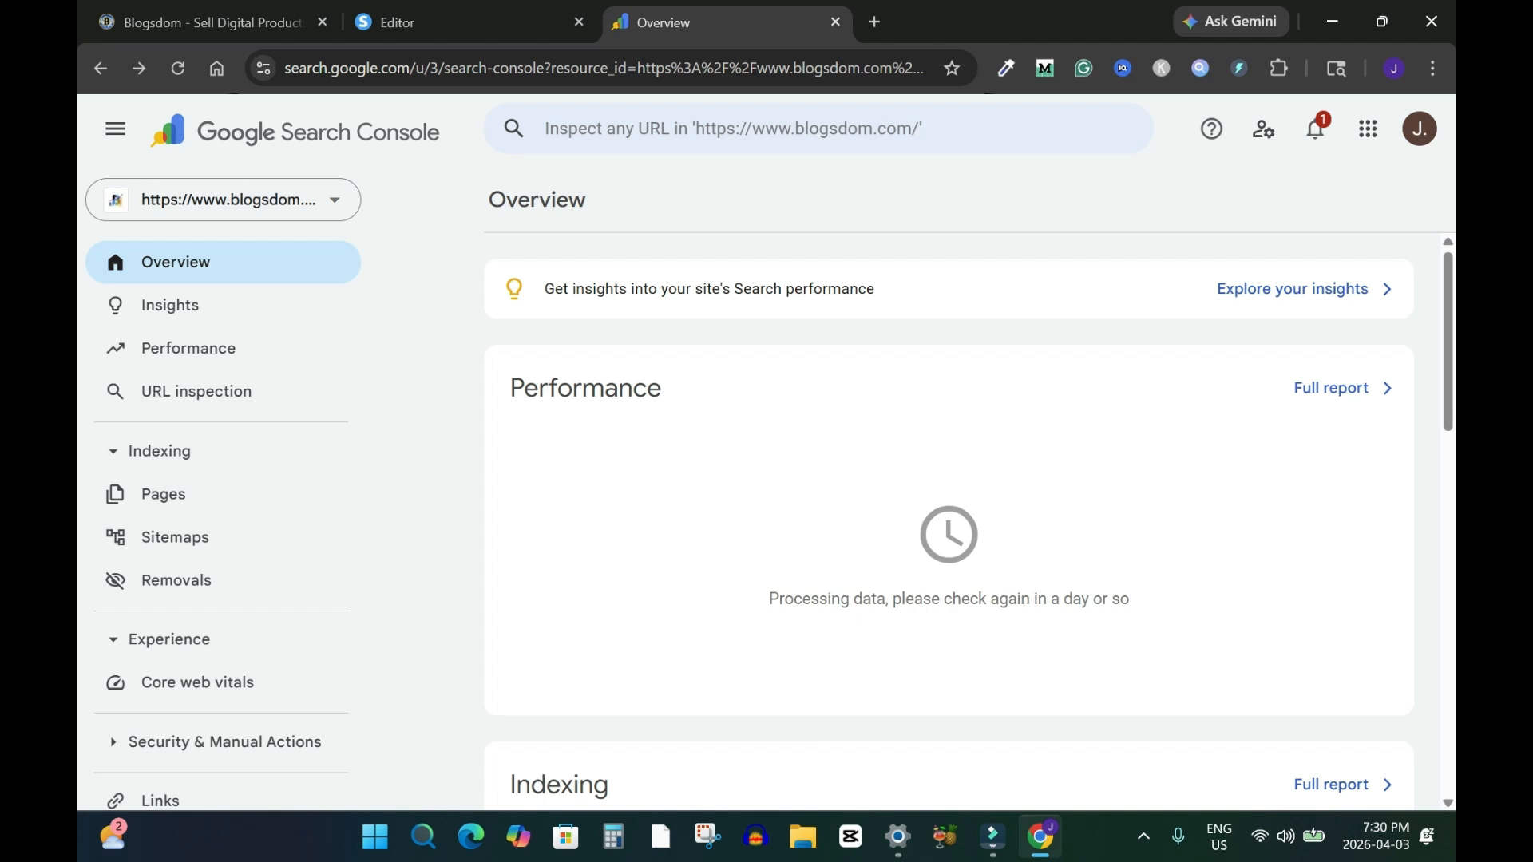
{"action": "left_click", "coordinate": [334, 199]}
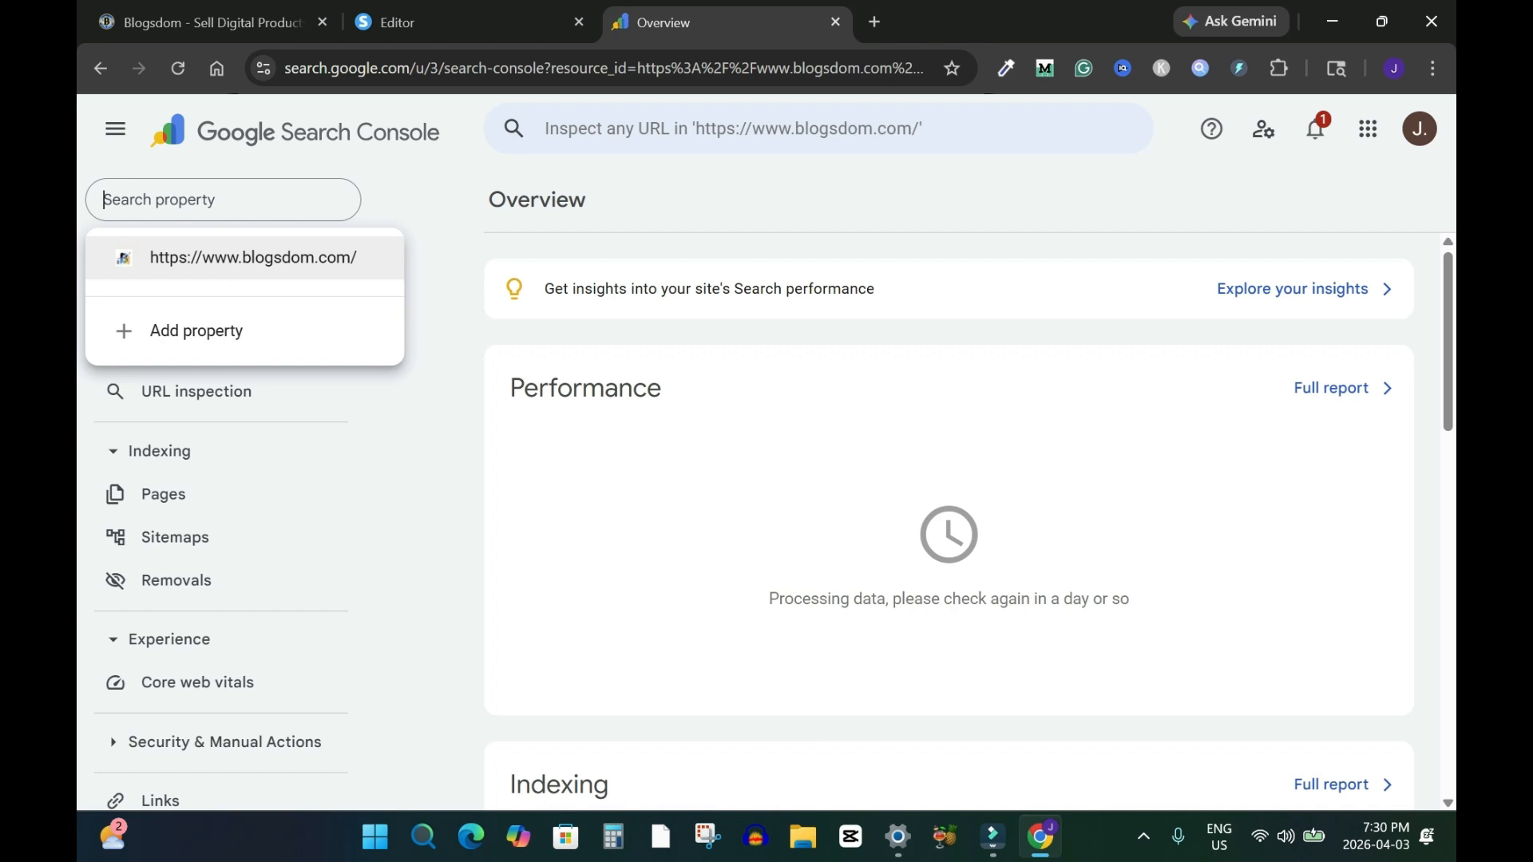
{"action": "left_click", "coordinate": [197, 330]}
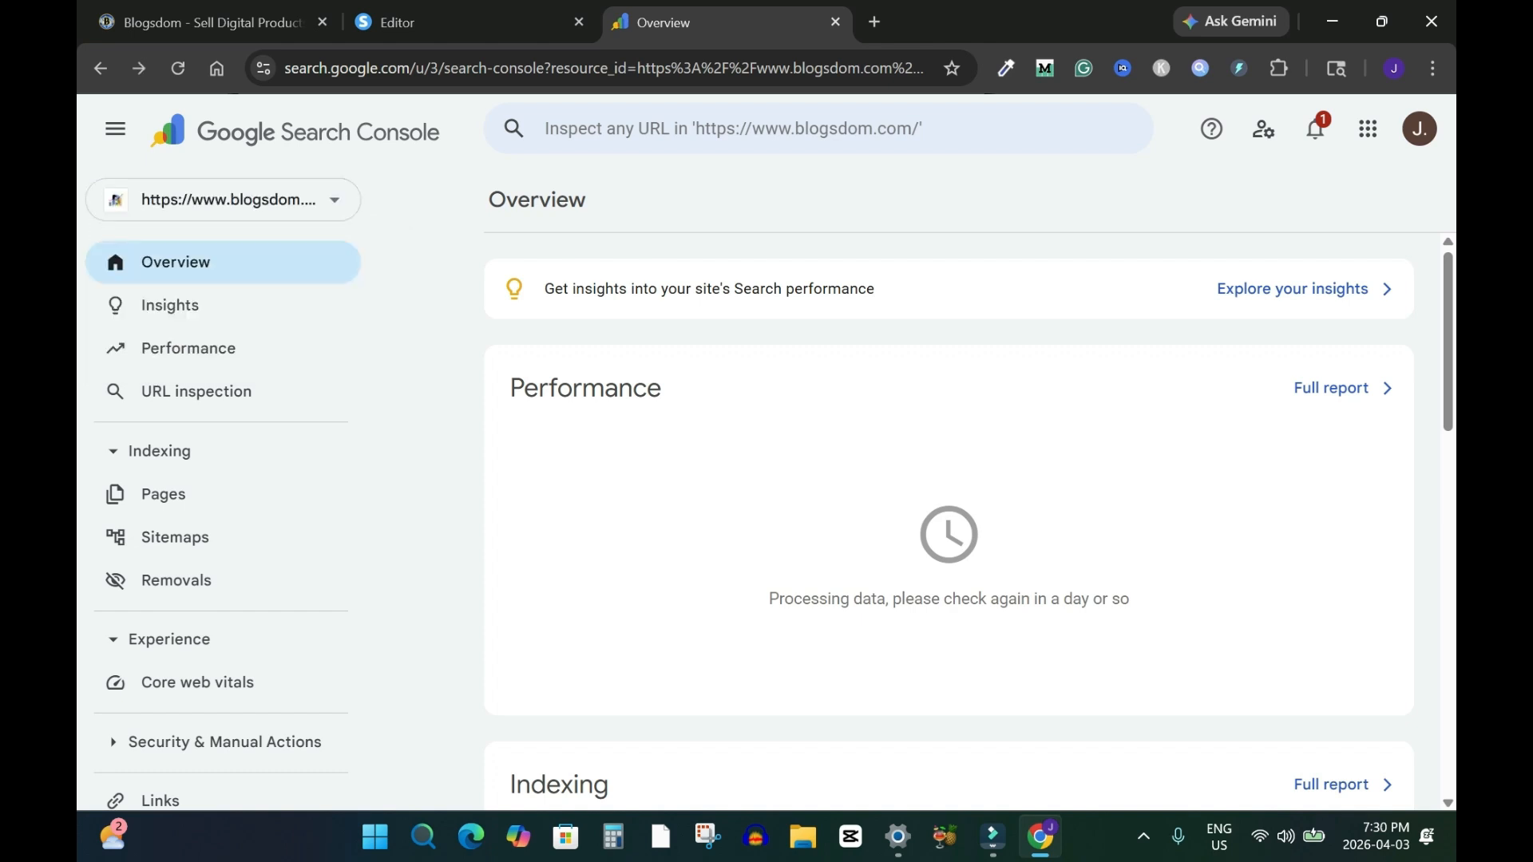
Open the Recut App Review post from the second page of blog posts on blogsdom.com
{"action": "left_click", "coordinate": [208, 23]}
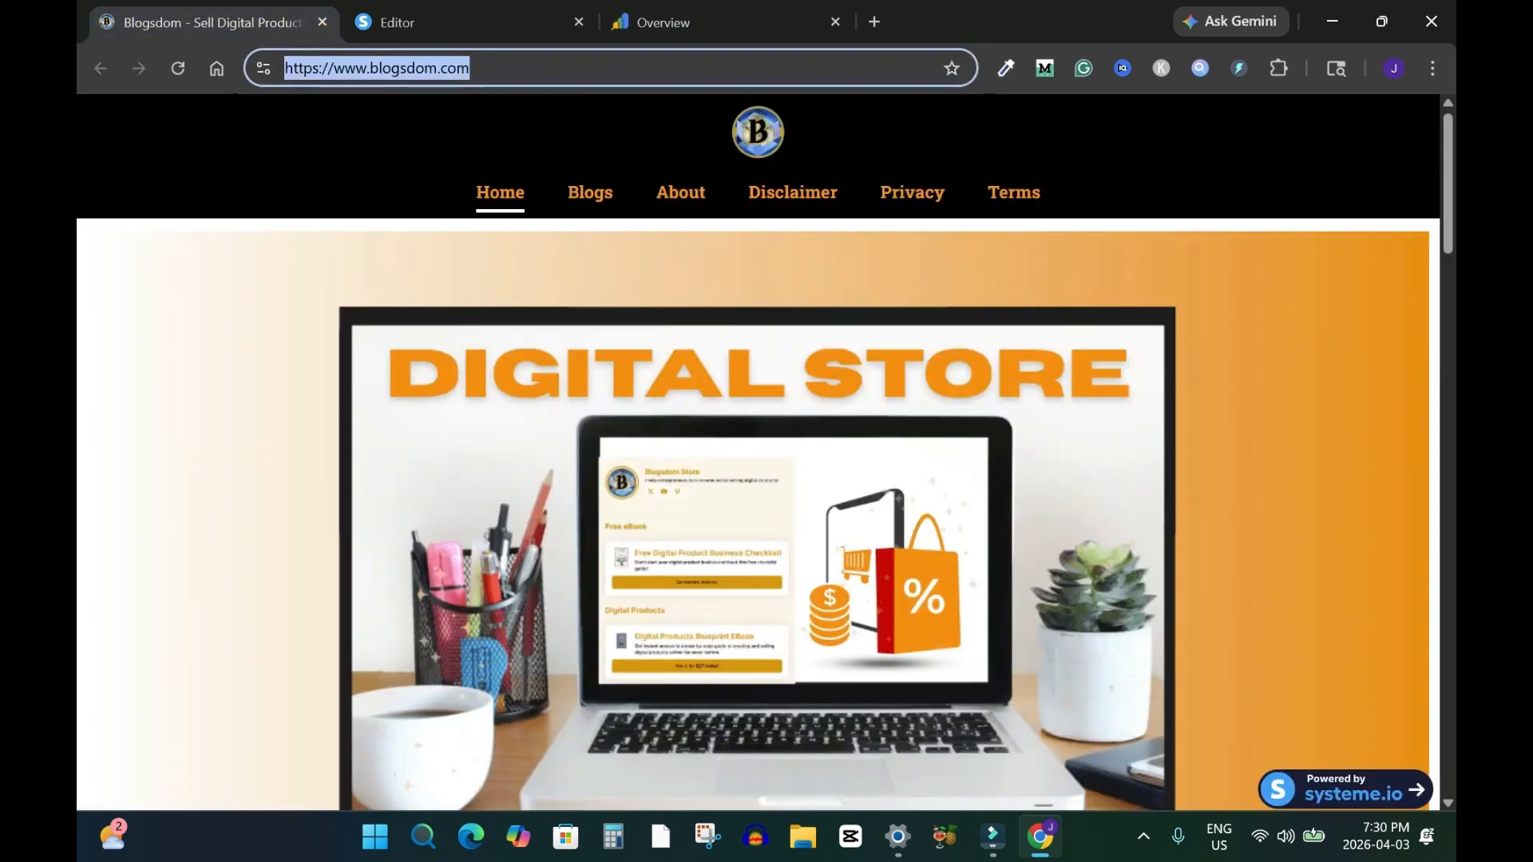
{"action": "left_click", "coordinate": [263, 67]}
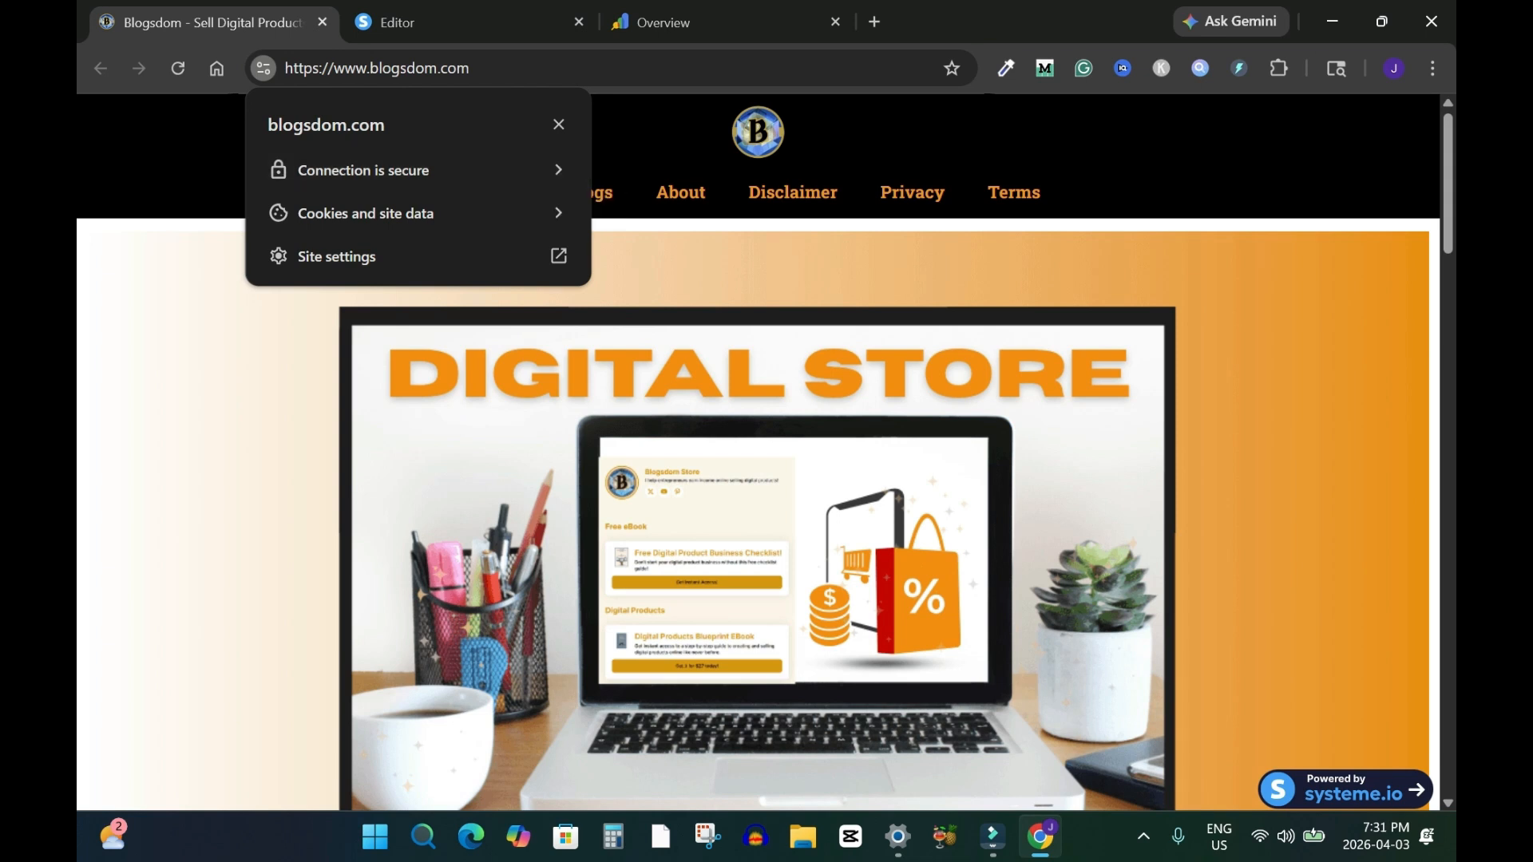
{"action": "left_click", "coordinate": [689, 22]}
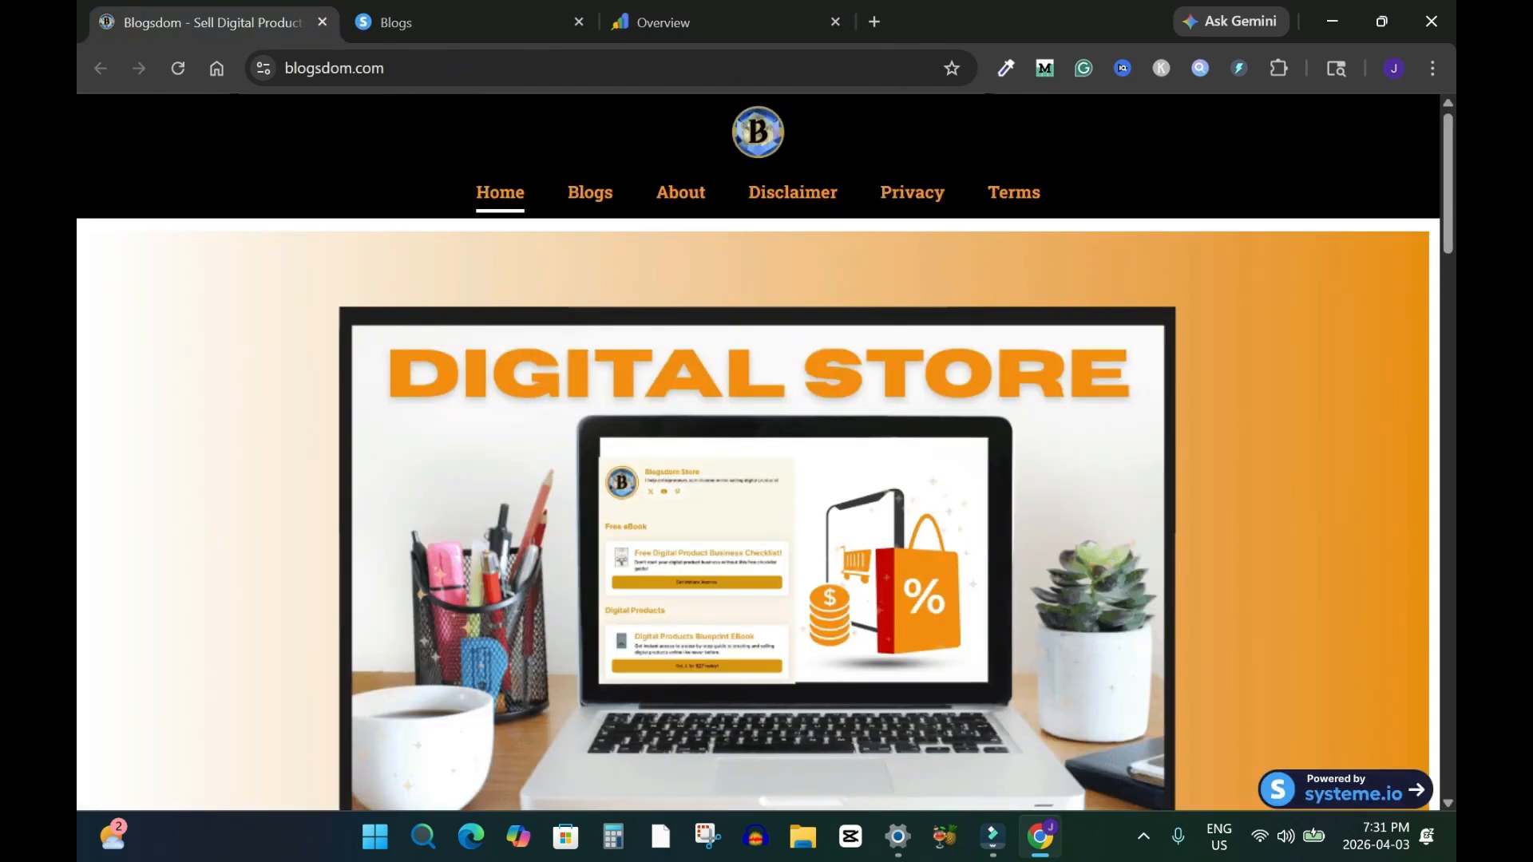
{"action": "scroll", "coordinate": [765, 453], "scroll_direction": "down", "scroll_amount": 20}
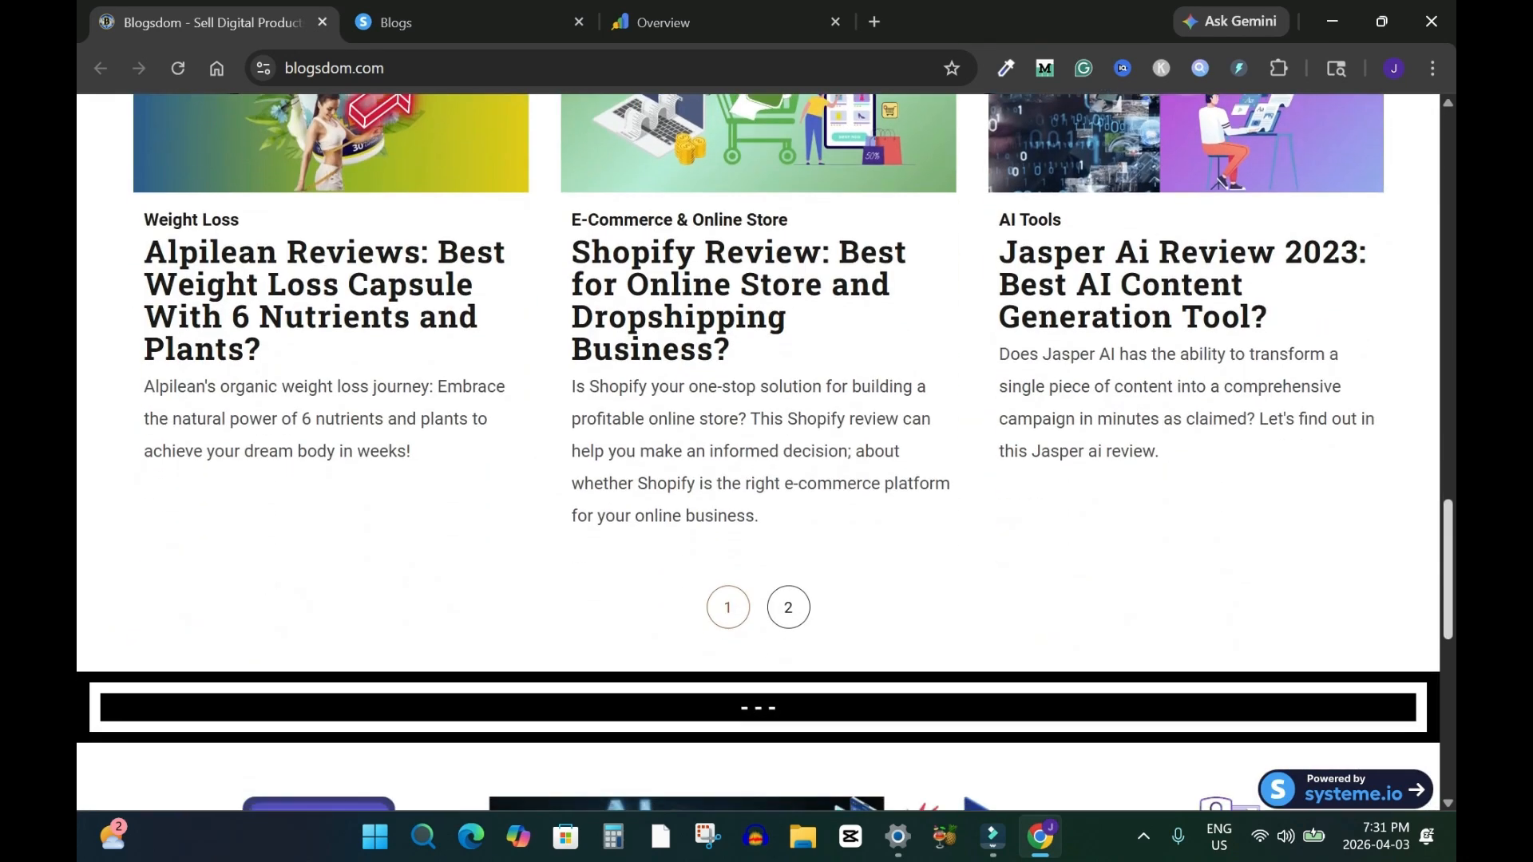
{"action": "scroll", "coordinate": [764, 453], "scroll_direction": "up", "scroll_amount": 1}
{"action": "left_click", "coordinate": [788, 657]}
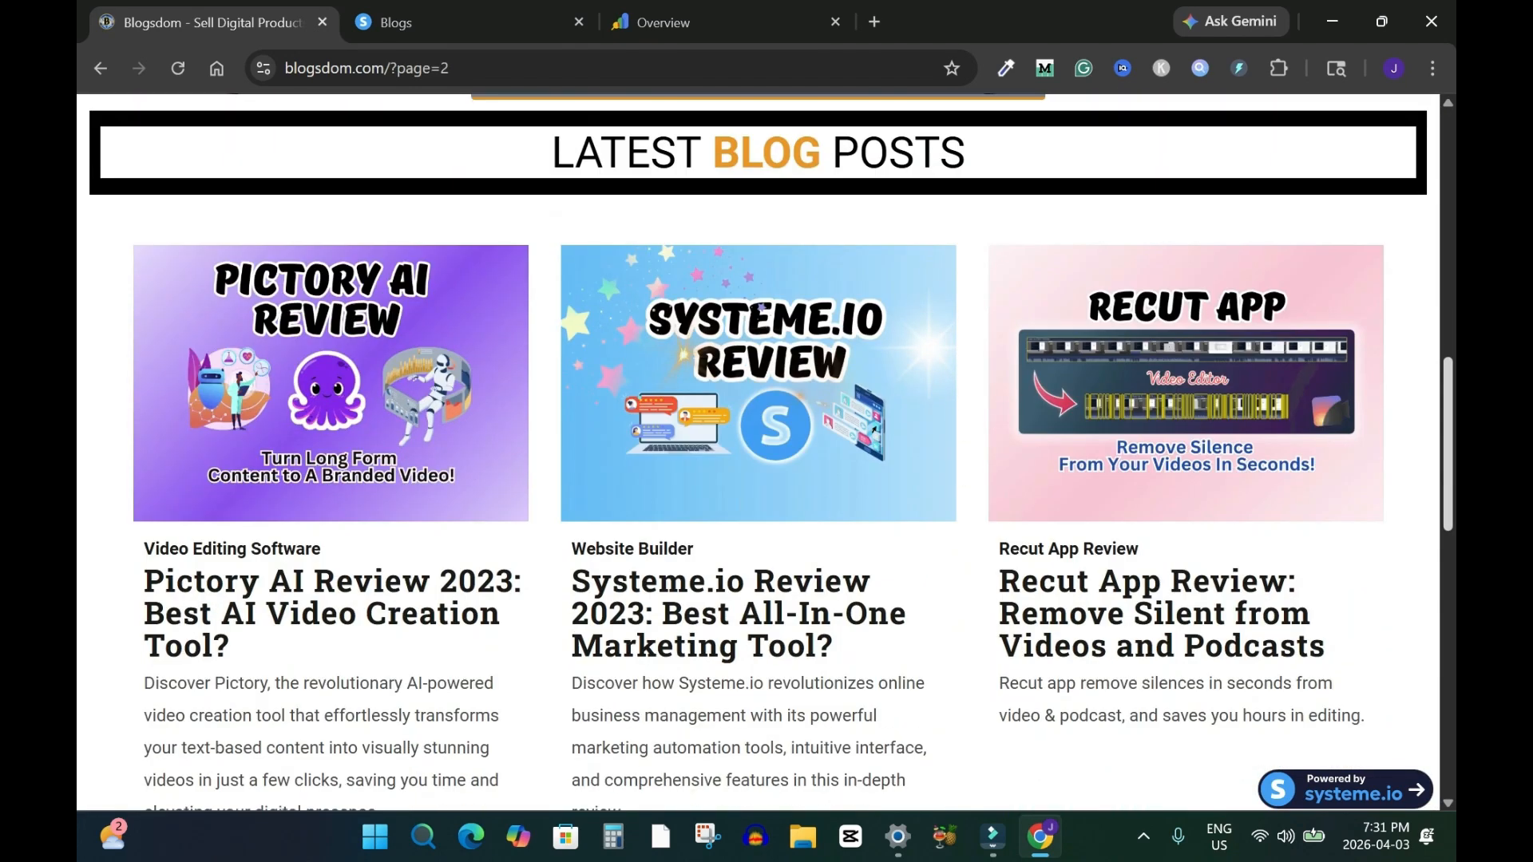
{"action": "left_click", "coordinate": [1162, 407]}
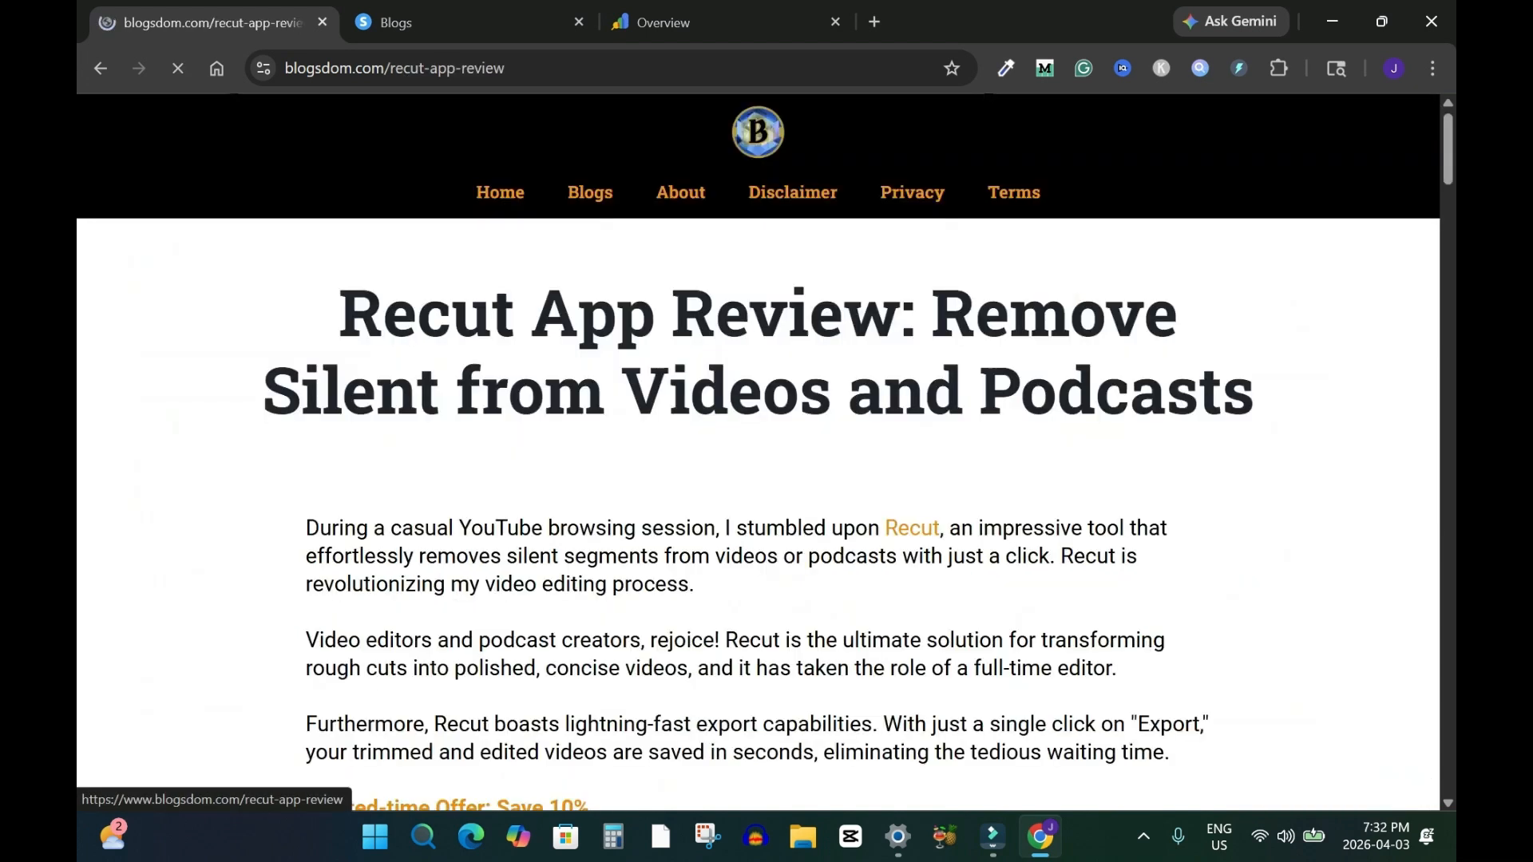
Copy the Recut App Review post's URL
{"action": "left_click", "coordinate": [558, 68]}
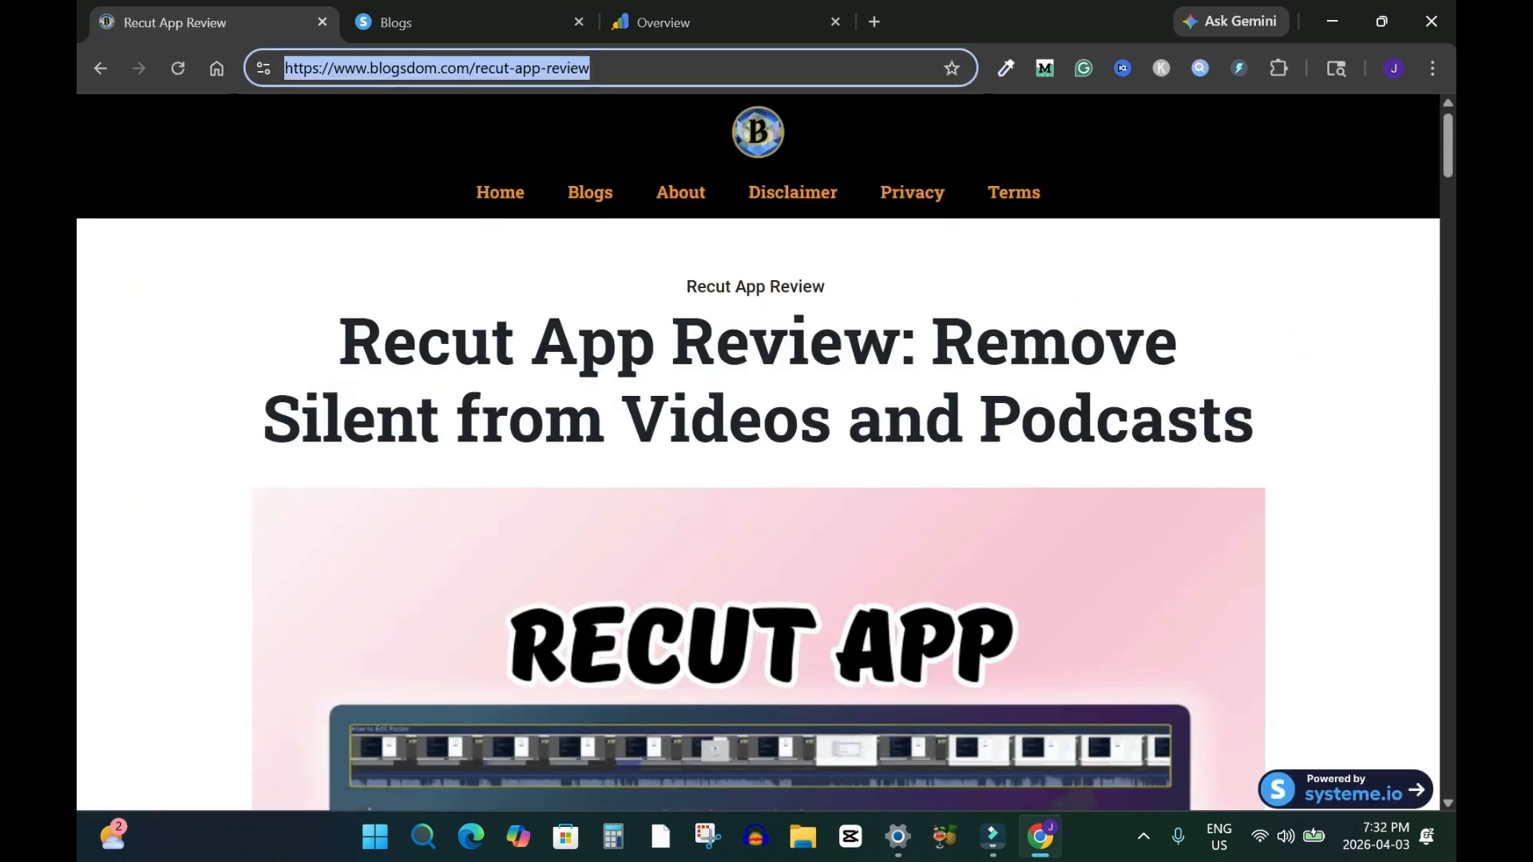
{"action": "right_click", "coordinate": [490, 74]}
{"action": "left_click", "coordinate": [557, 278]}
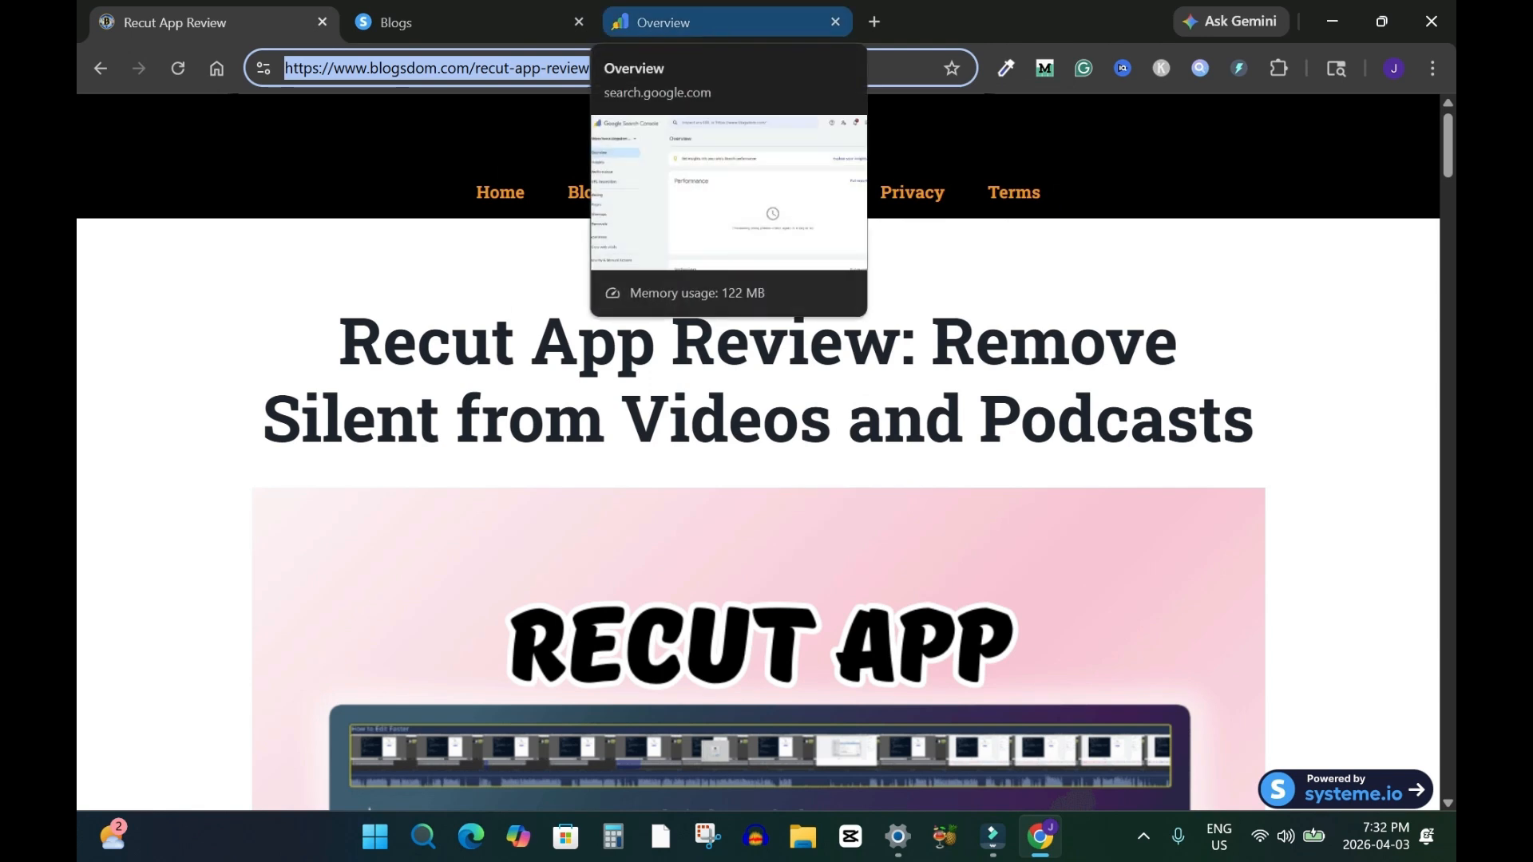
Inspect the copied post URL in Search Console and request indexing for it
{"action": "left_click", "coordinate": [671, 22]}
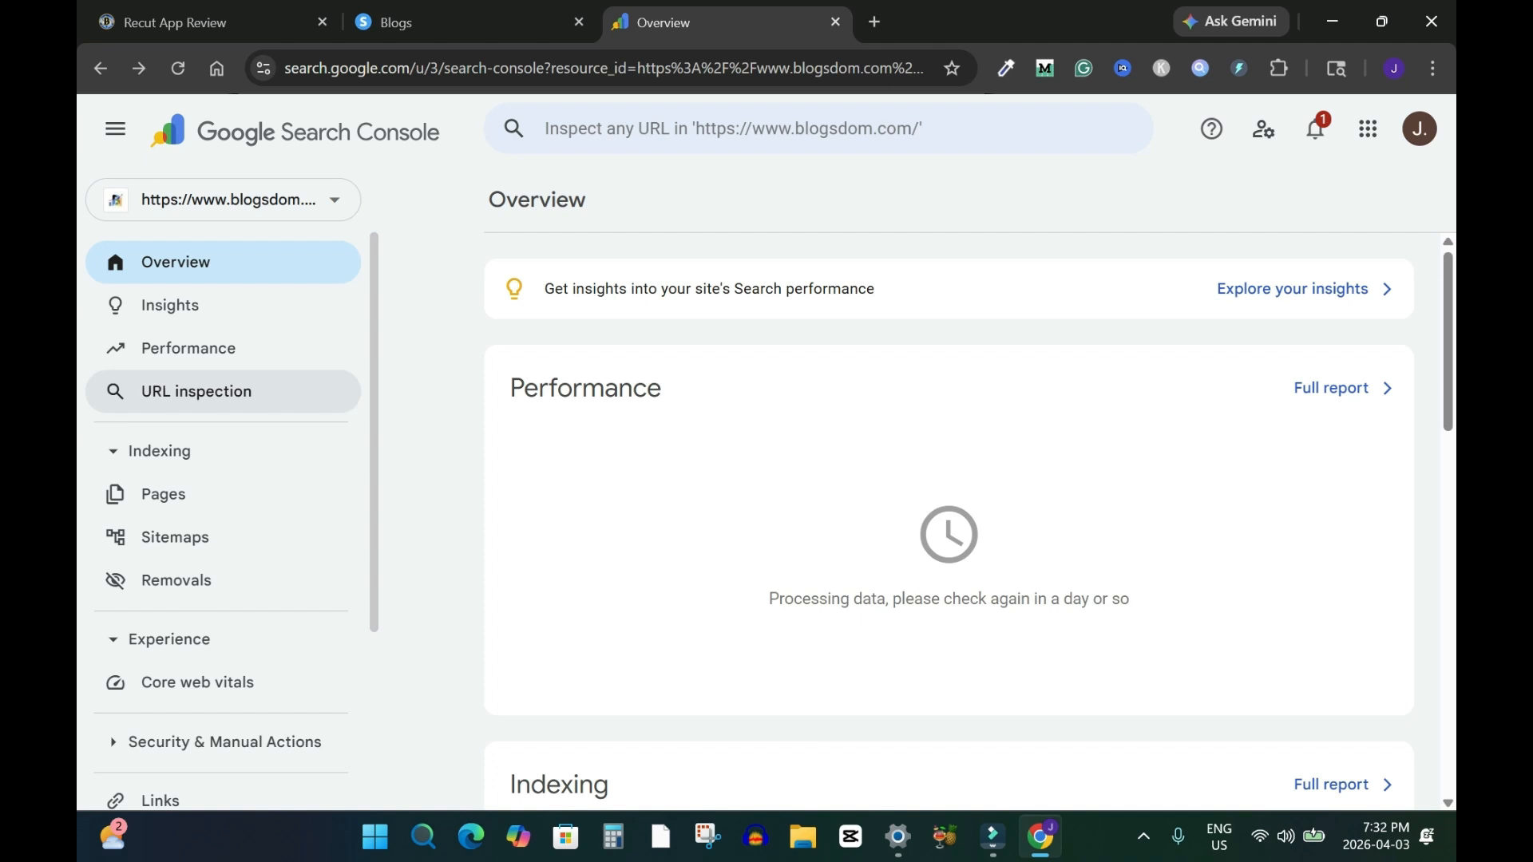
{"action": "left_click", "coordinate": [196, 392]}
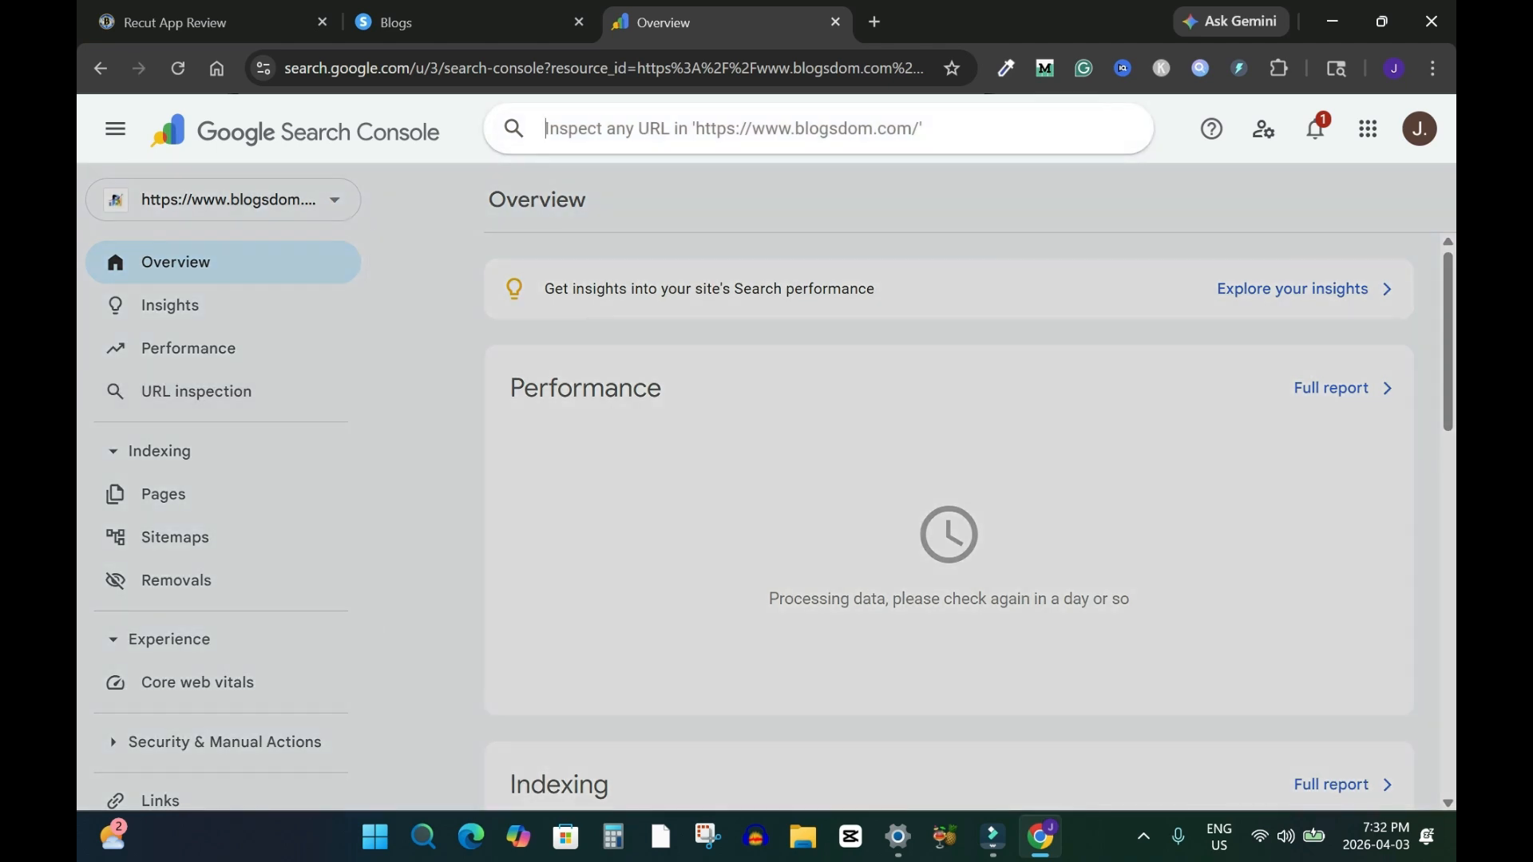
{"action": "key", "text": "ctrl+v"}
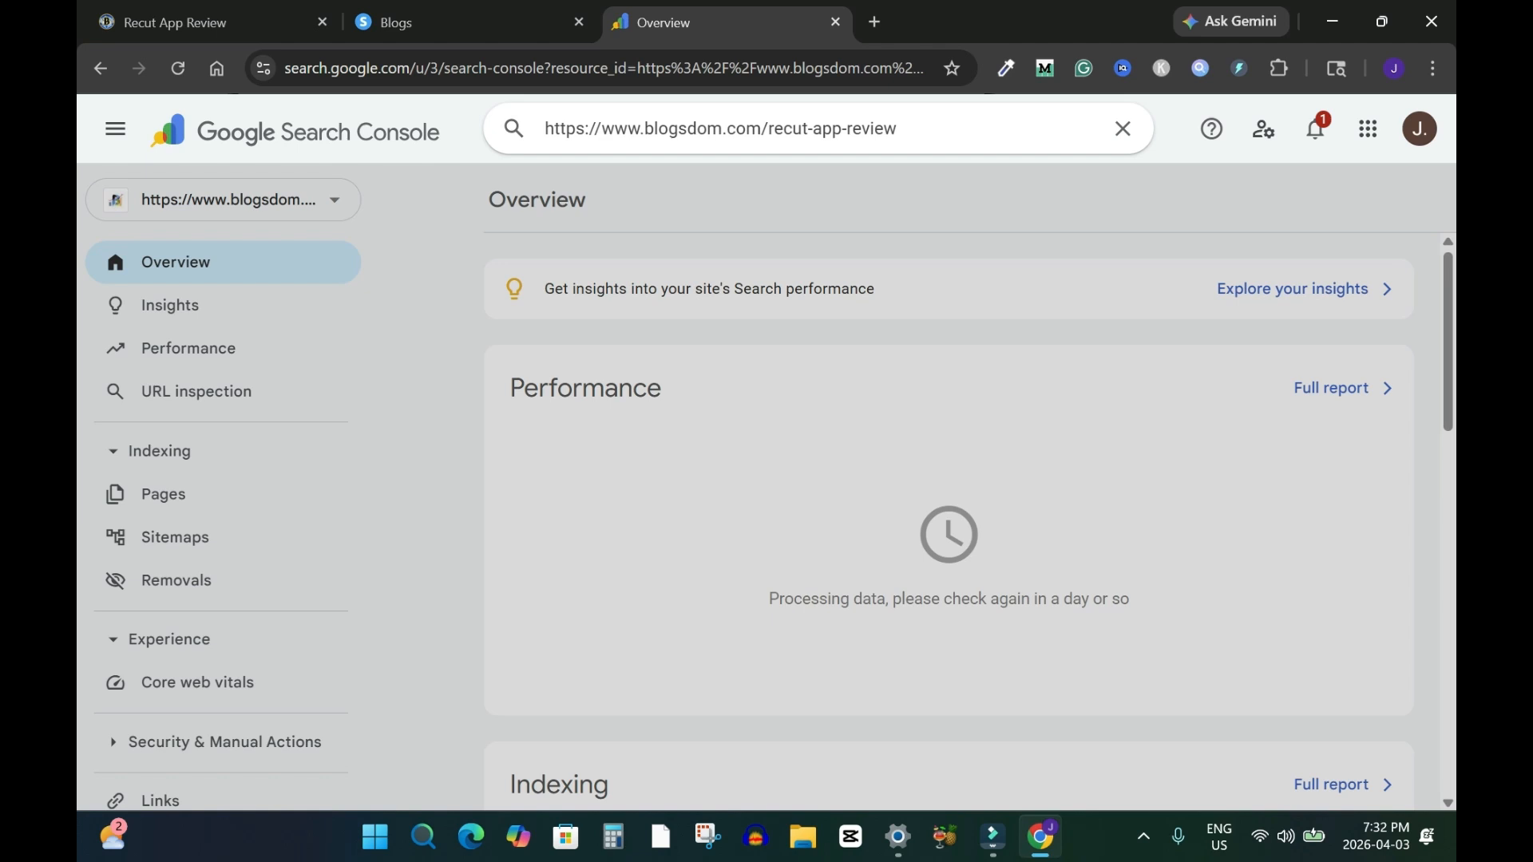
{"action": "key", "text": "Return"}
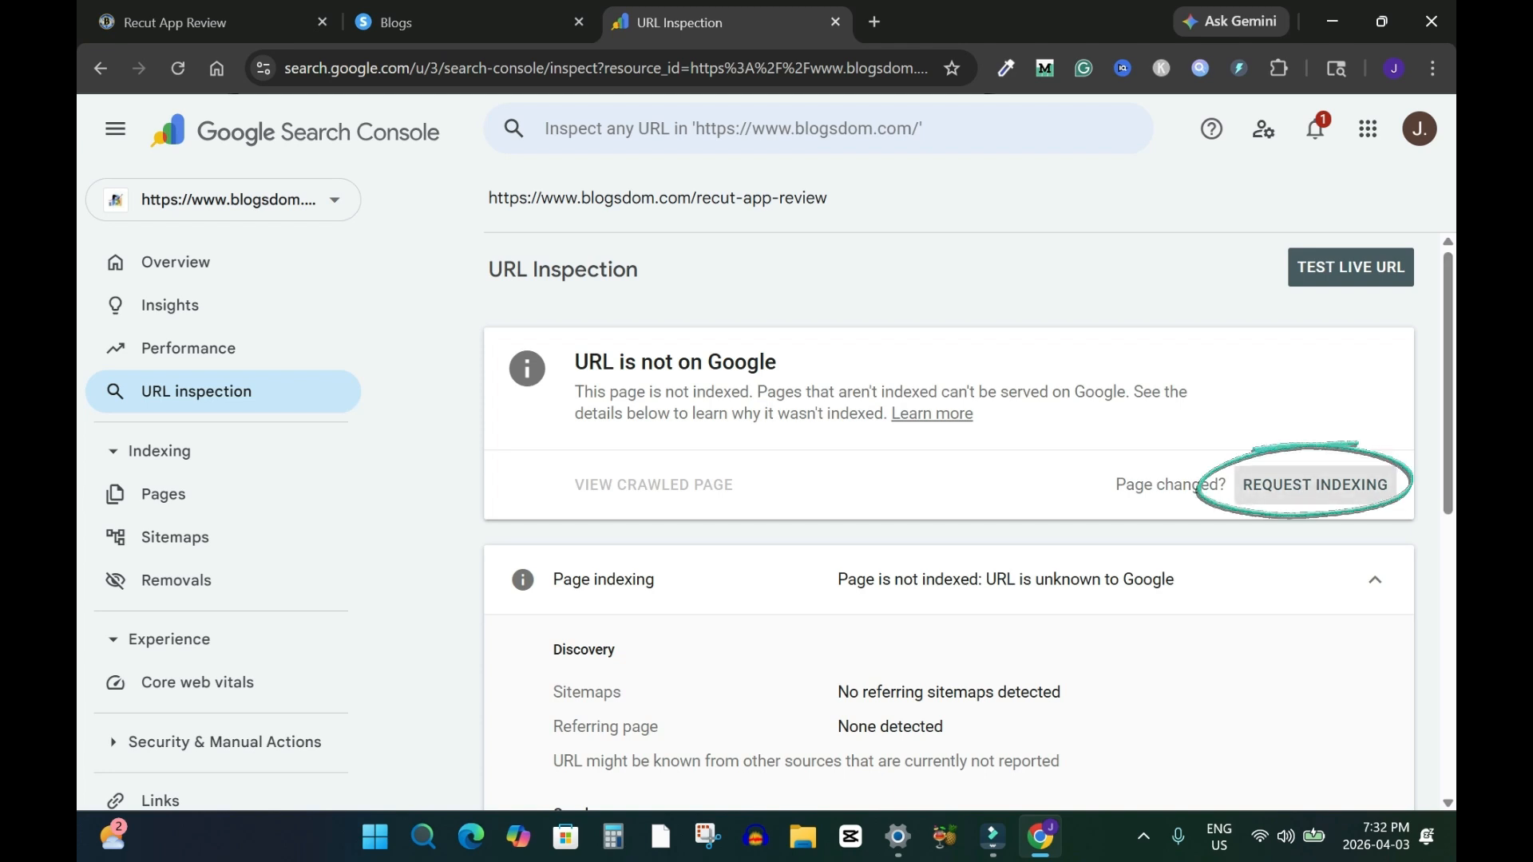
{"action": "left_click", "coordinate": [1314, 485]}
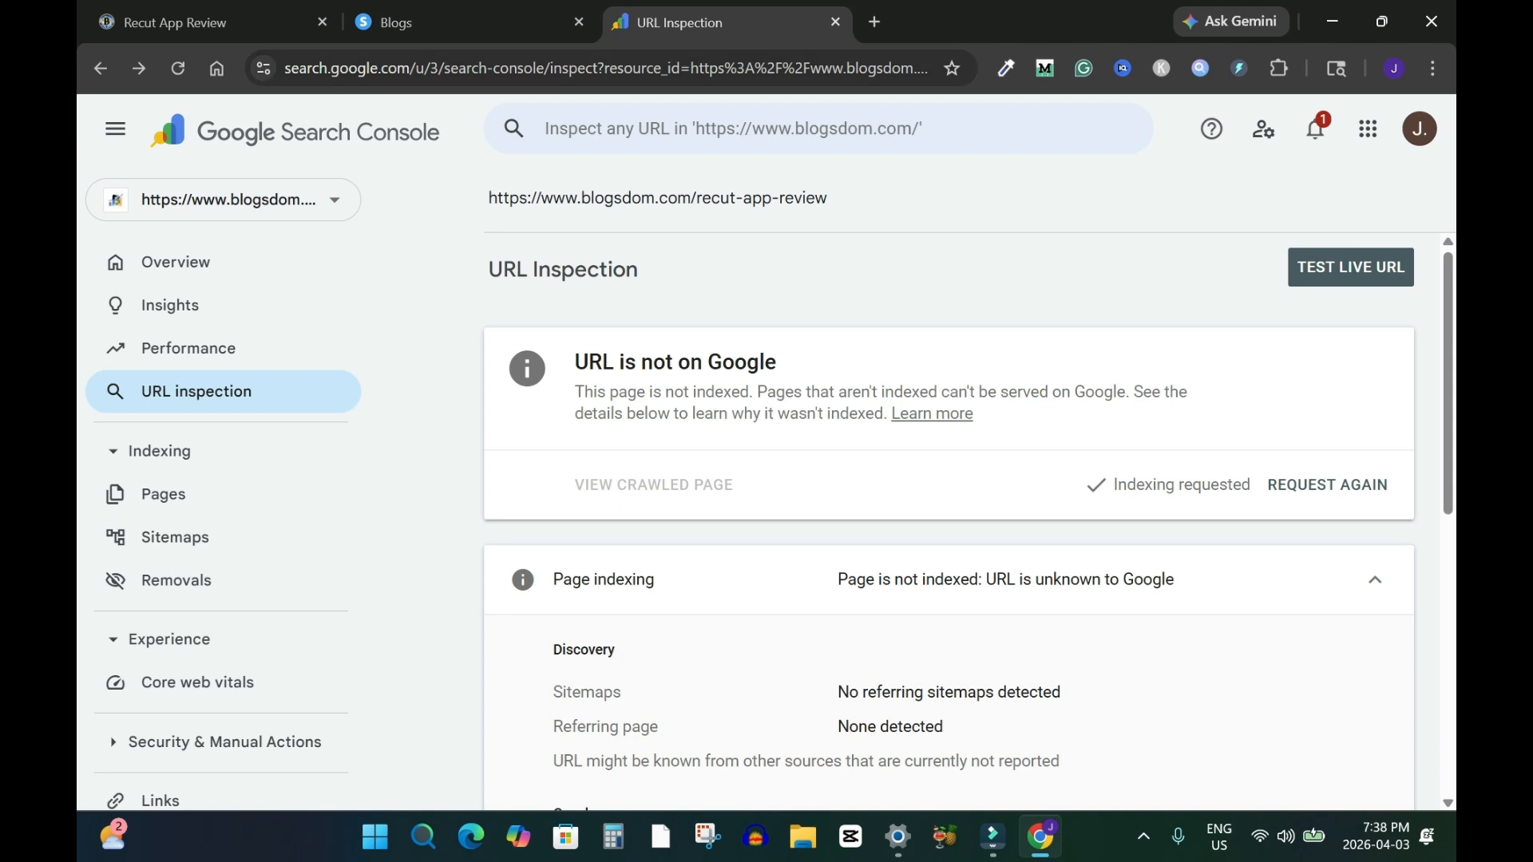
Search Google for blogsdom in a new tab and return to the URL inspection results
{"action": "left_click", "coordinate": [874, 21]}
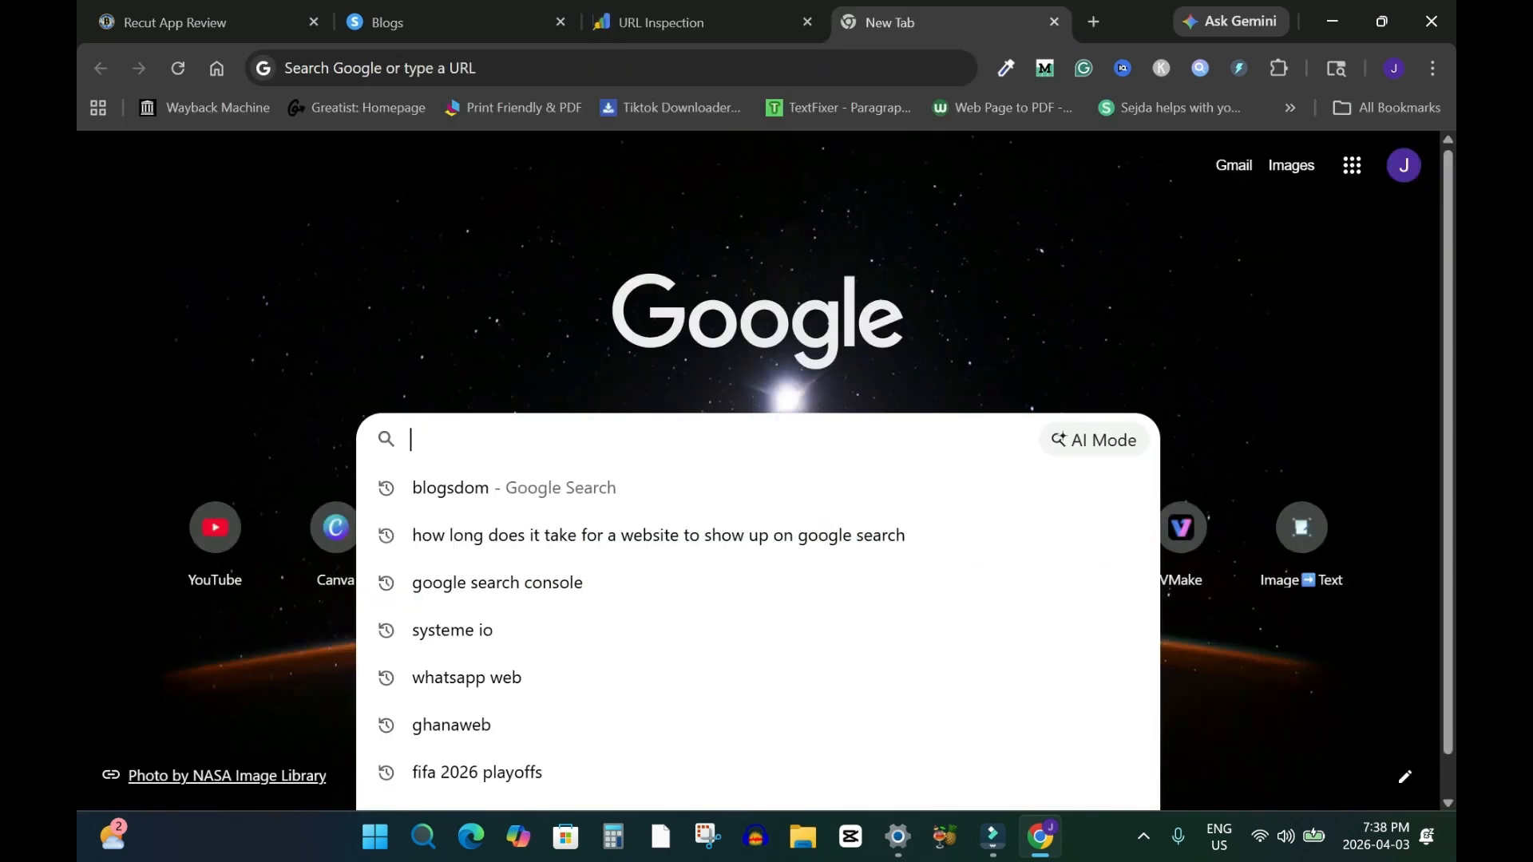
{"action": "type", "text": "blogsdom"}
{"action": "key", "text": "Return"}
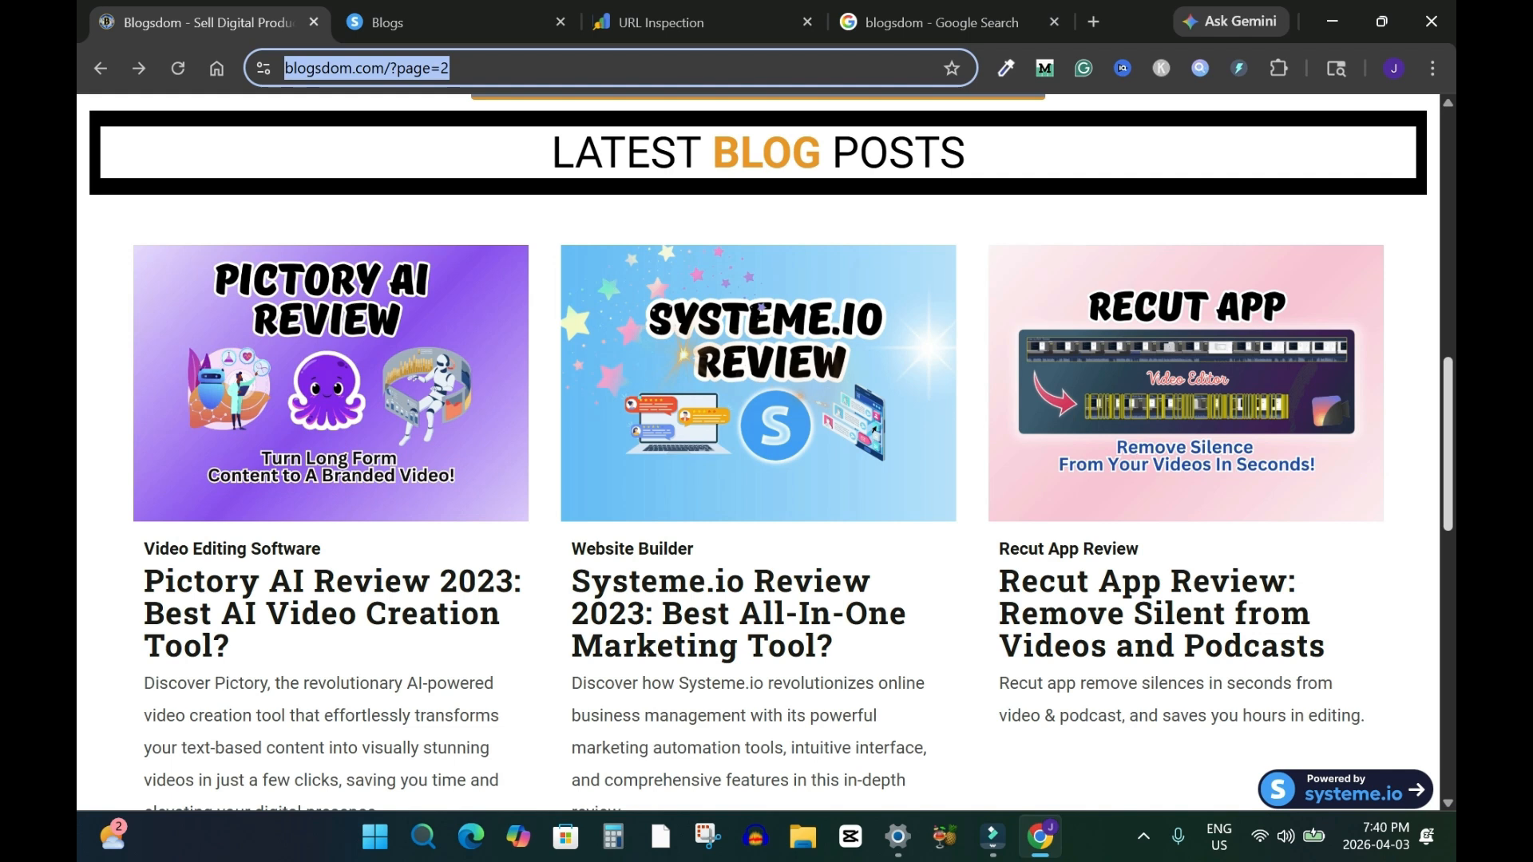
{"action": "left_click", "coordinate": [702, 22]}
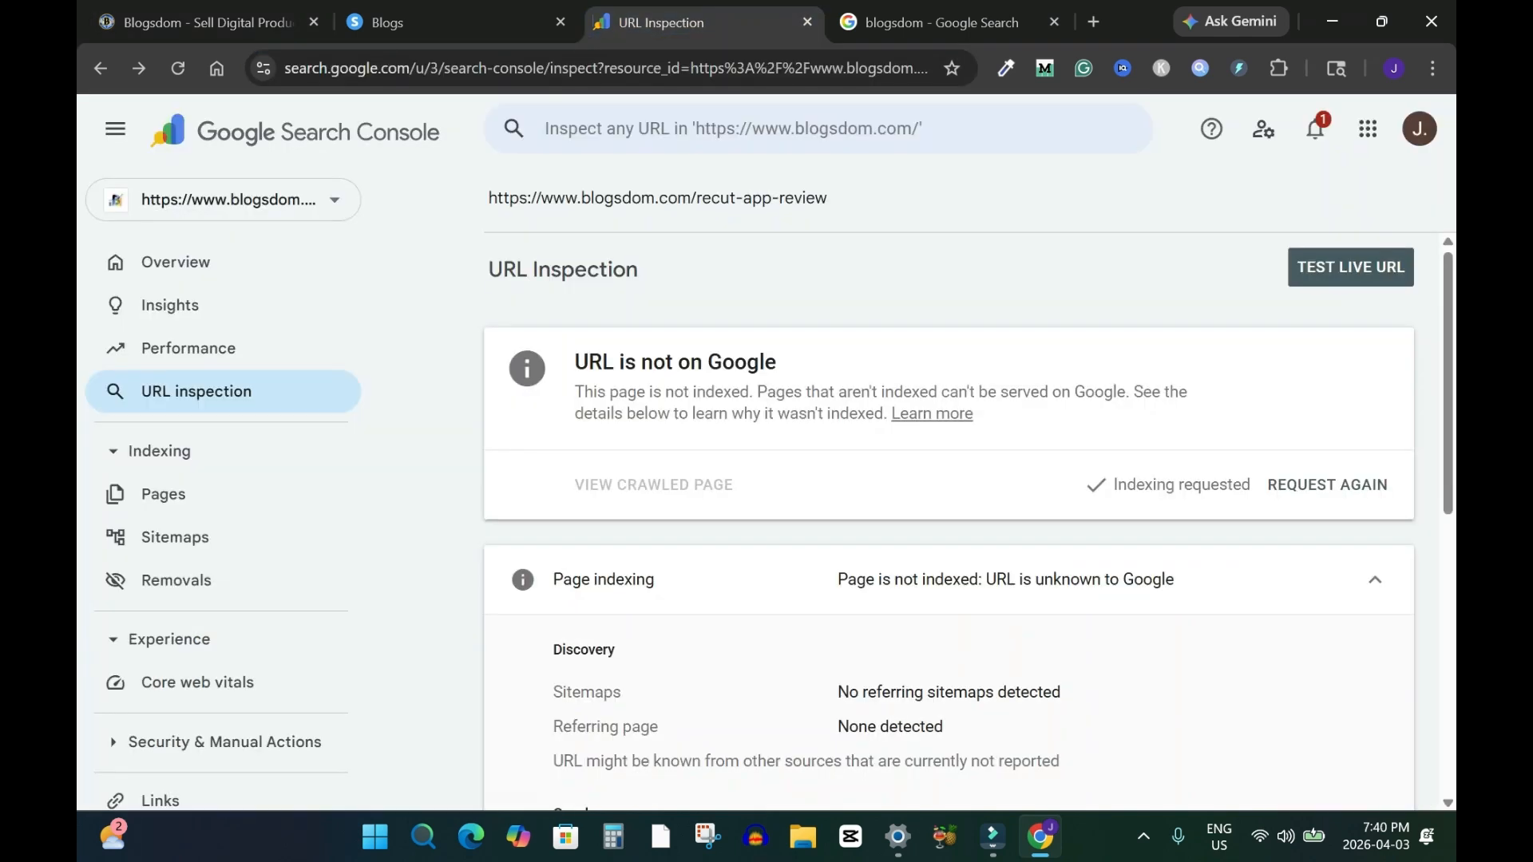